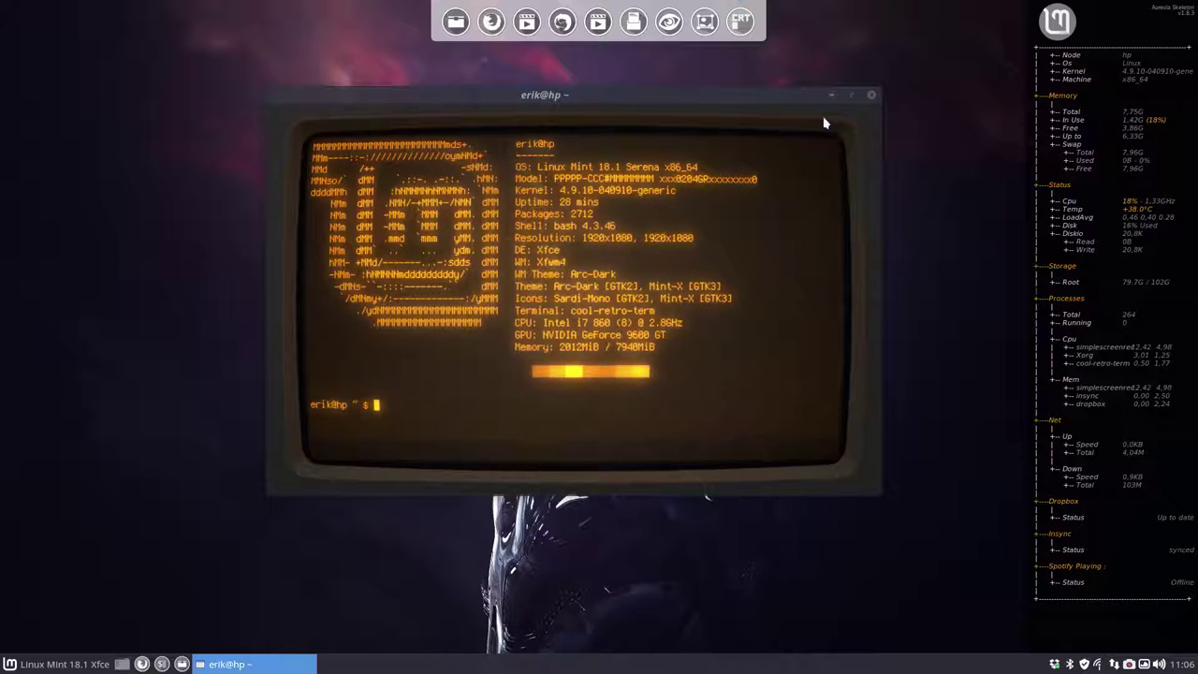
- Close cool-retro-term, then bring up the Whisker menu button's context menu
{"action": "left_click", "coordinate": [871, 97]}
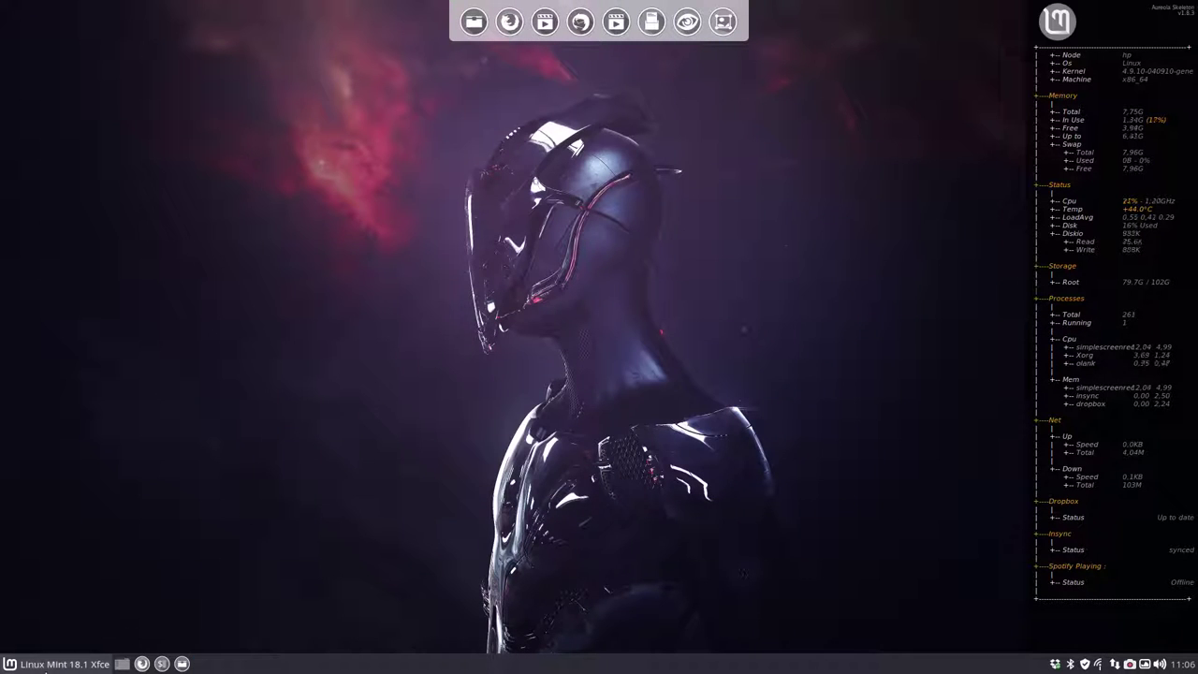
{"action": "left_click", "coordinate": [45, 666]}
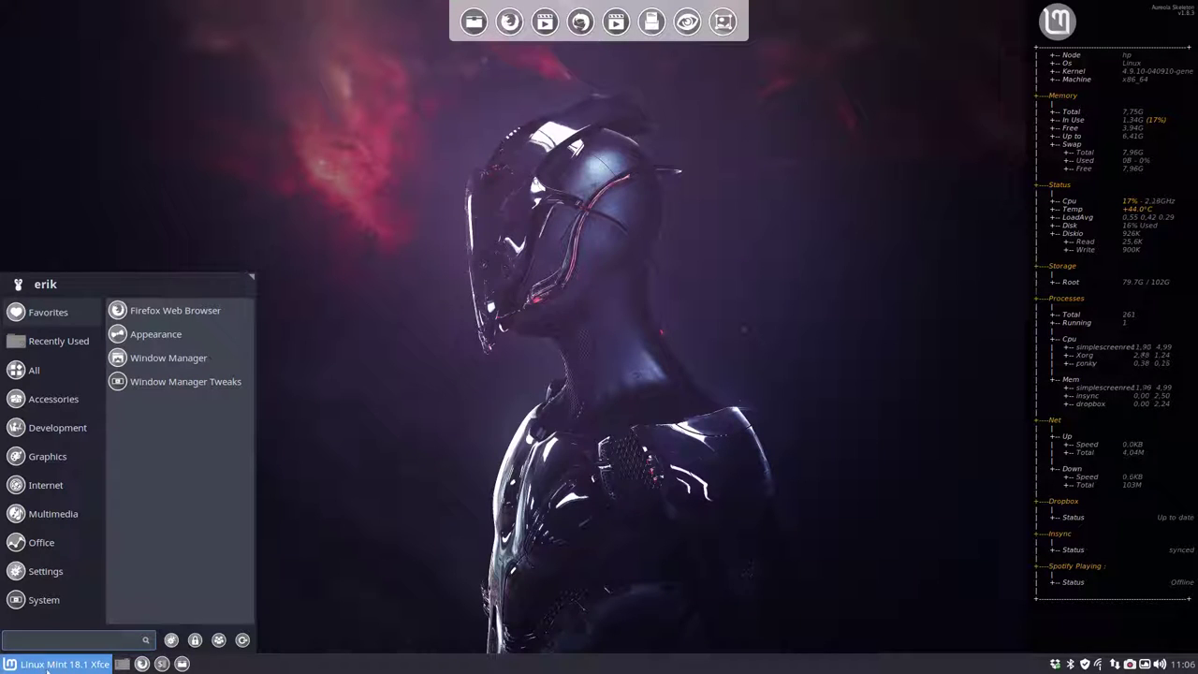
{"action": "left_click", "coordinate": [49, 669]}
{"action": "right_click", "coordinate": [59, 666]}
{"action": "mouse_move", "coordinate": [61, 661]}
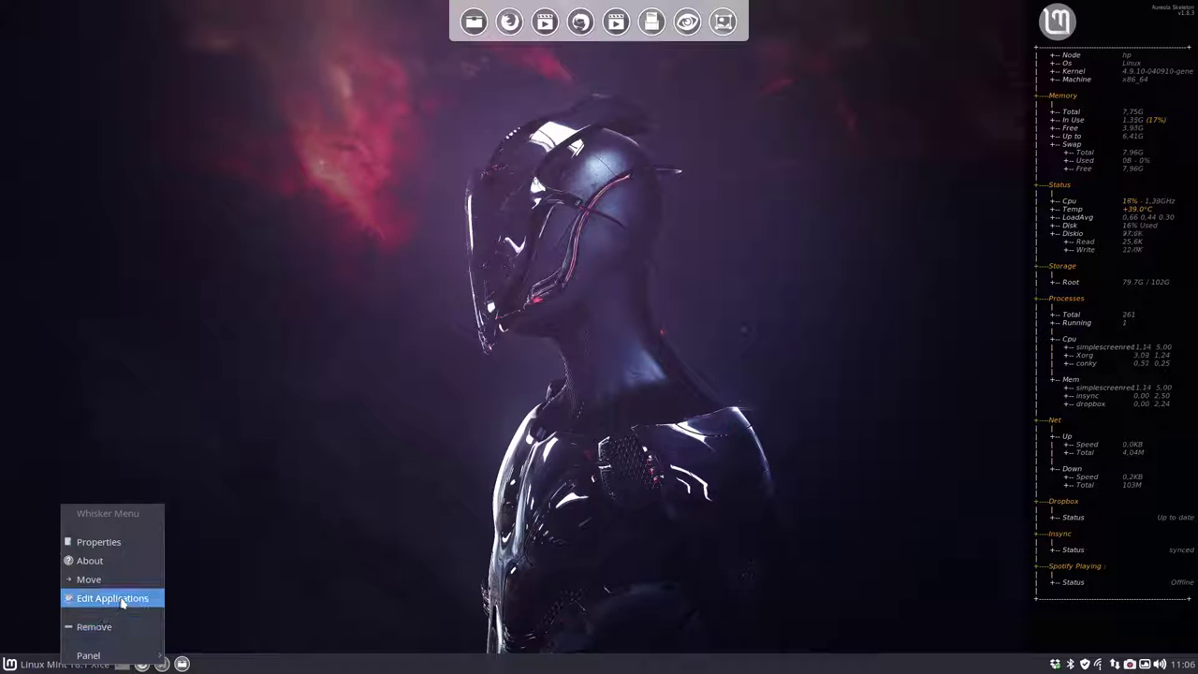
- Launch MenuLibre via Edit Applications, then shift its window up-left and enlarge it
{"action": "left_click", "coordinate": [122, 600]}
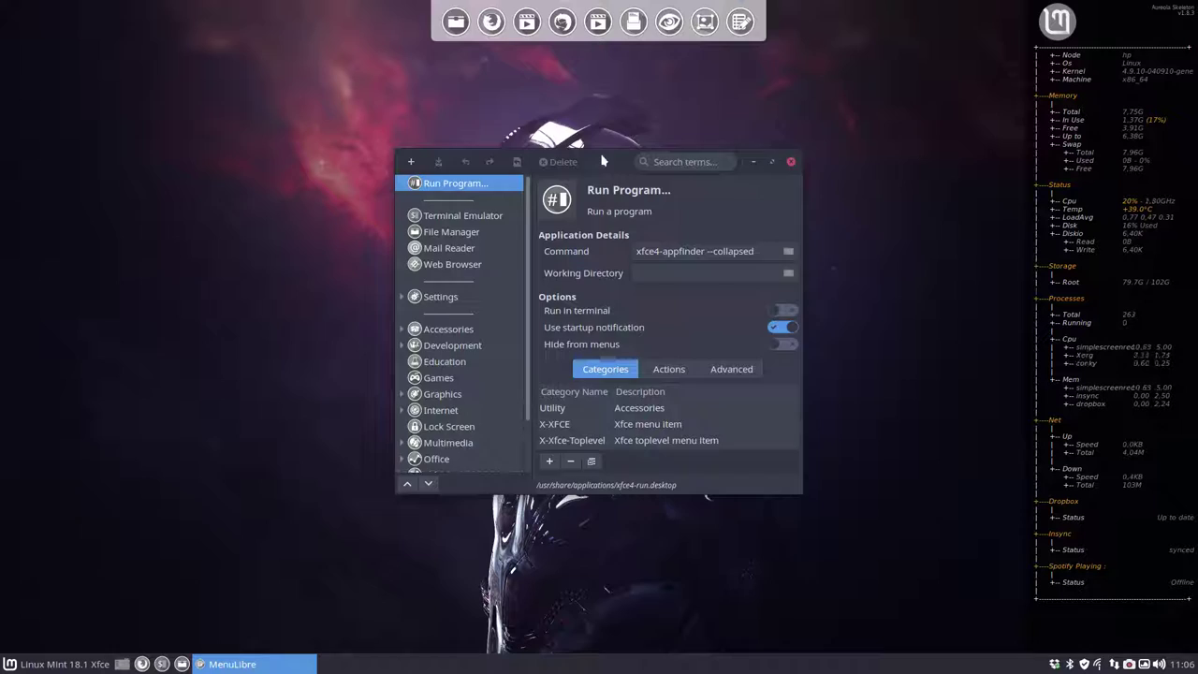
{"action": "left_click_drag", "start_coordinate": [603, 161], "coordinate": [581, 150]}
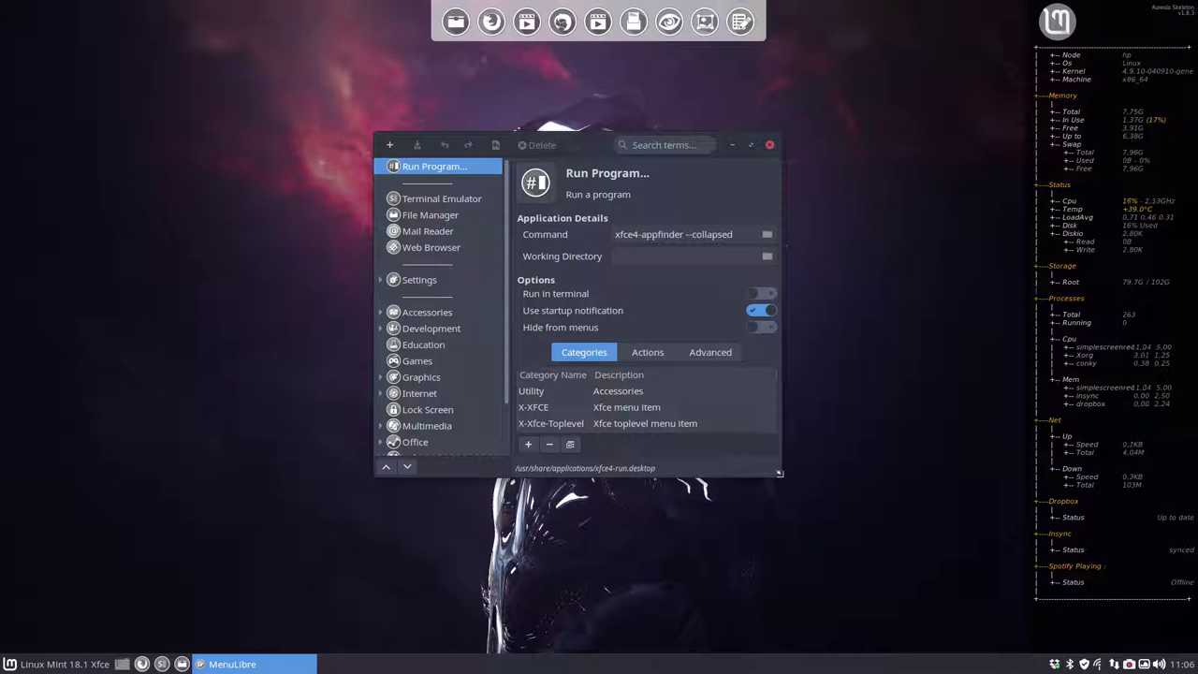
{"action": "left_click_drag", "start_coordinate": [780, 476], "coordinate": [844, 606]}
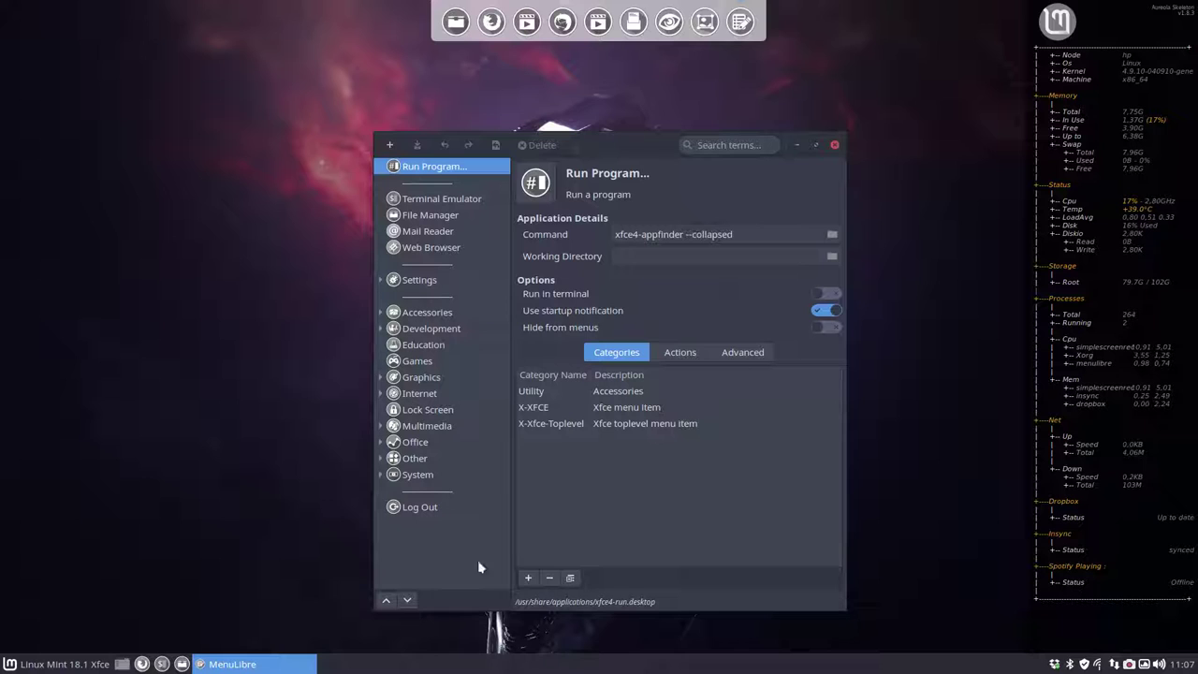
- Open and close the Whisker menu, then dismiss its options menu without choosing anything
{"action": "left_click", "coordinate": [73, 665]}
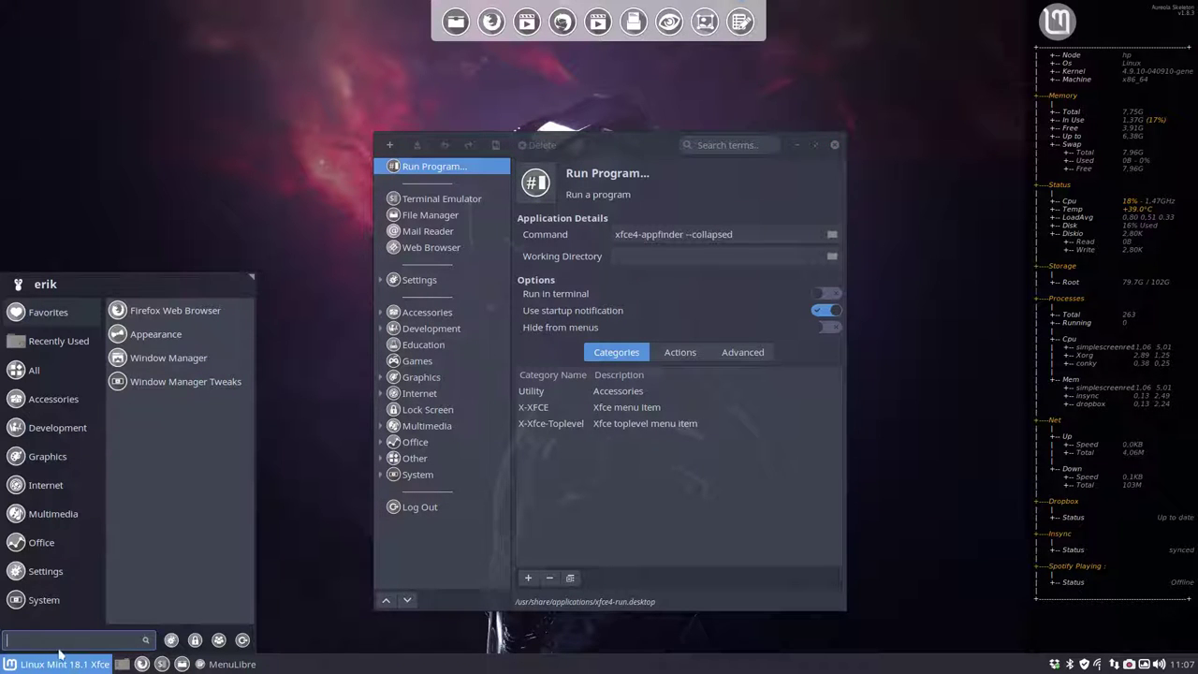
{"action": "left_click", "coordinate": [54, 663]}
{"action": "right_click", "coordinate": [54, 664]}
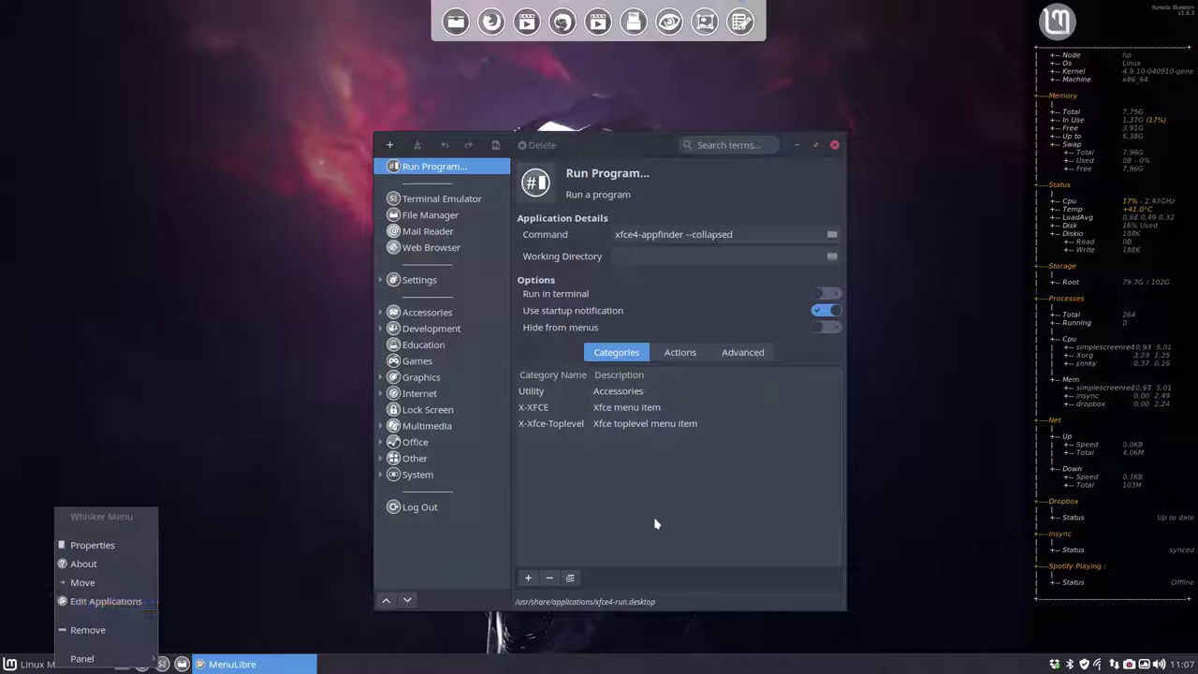
{"action": "left_click", "coordinate": [489, 530]}
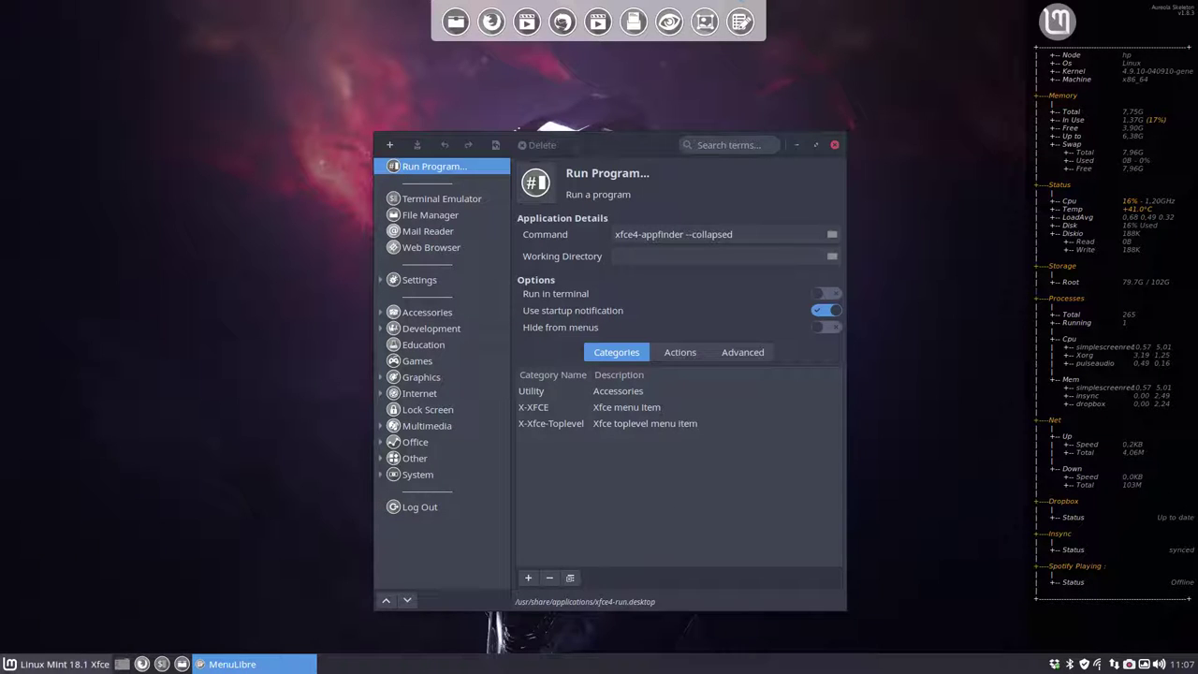
- Browse the Whisker menu's All, Accessories, Development, Recent and Favorites categories, then show MenuLibre's add-item choices
{"action": "left_click", "coordinate": [56, 663]}
{"action": "left_click", "coordinate": [38, 373]}
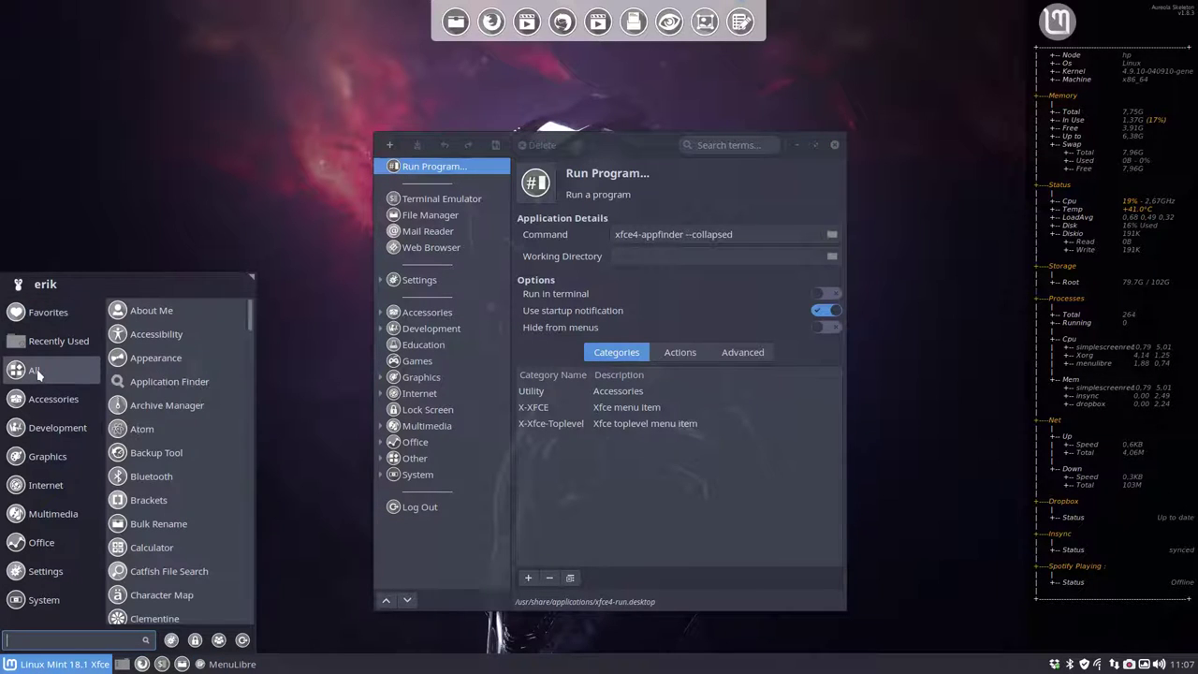
{"action": "left_click", "coordinate": [42, 398]}
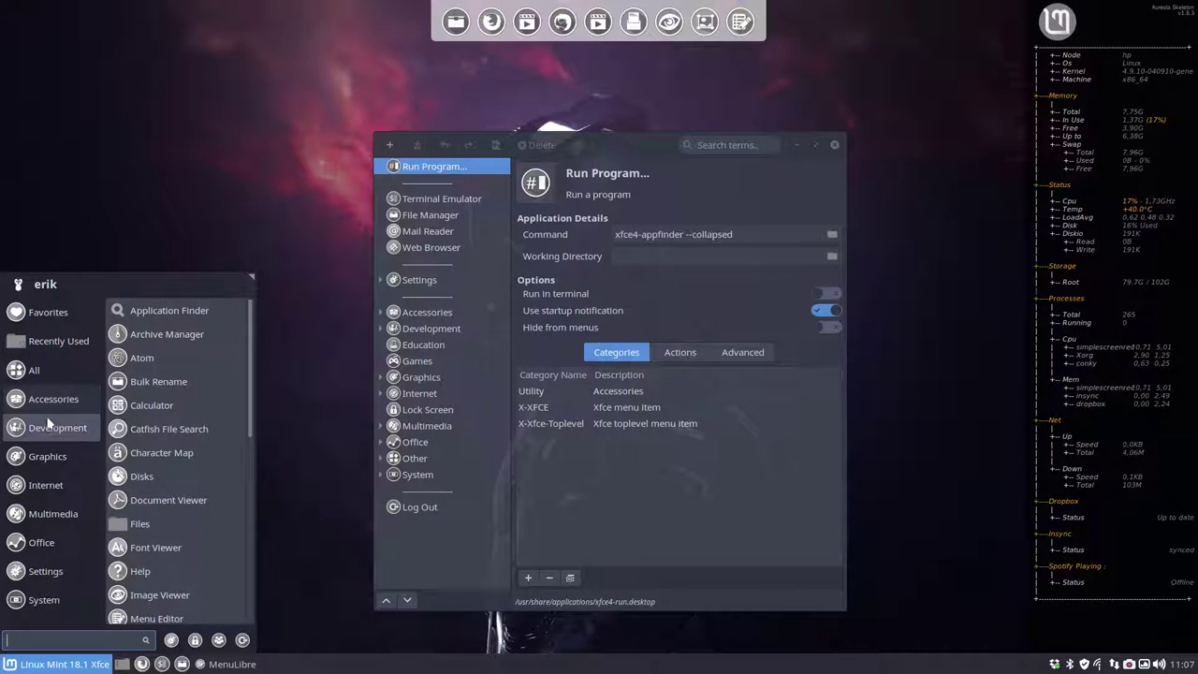
{"action": "left_click", "coordinate": [52, 429]}
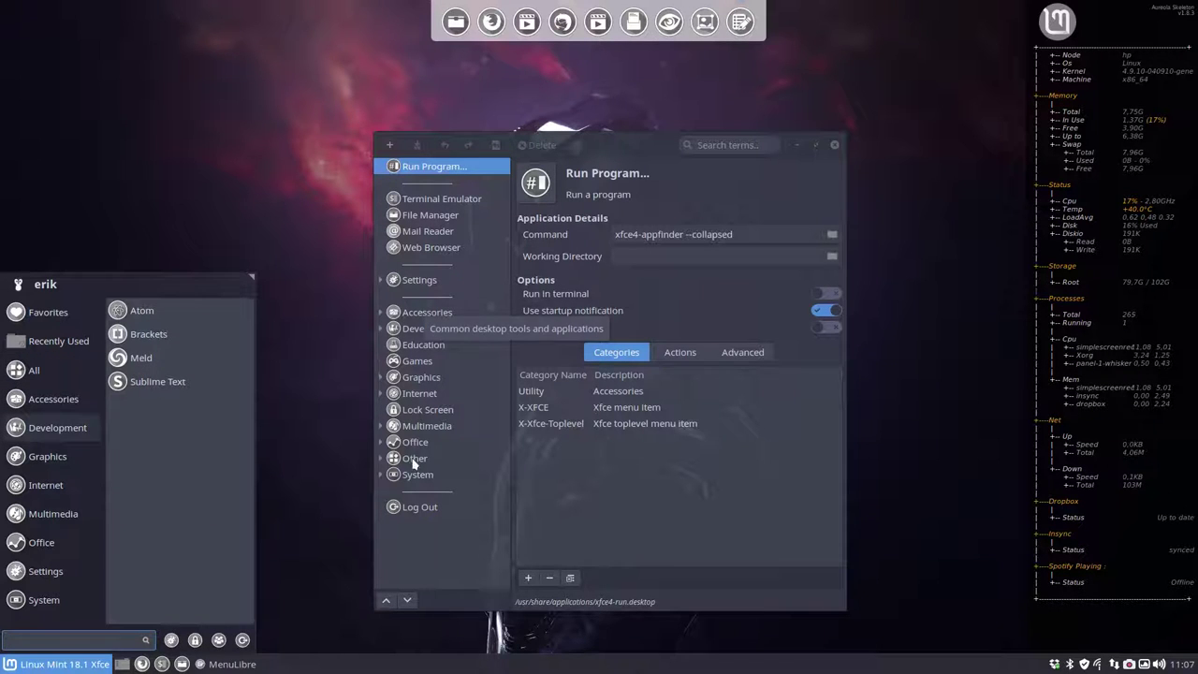
{"action": "left_click", "coordinate": [37, 372]}
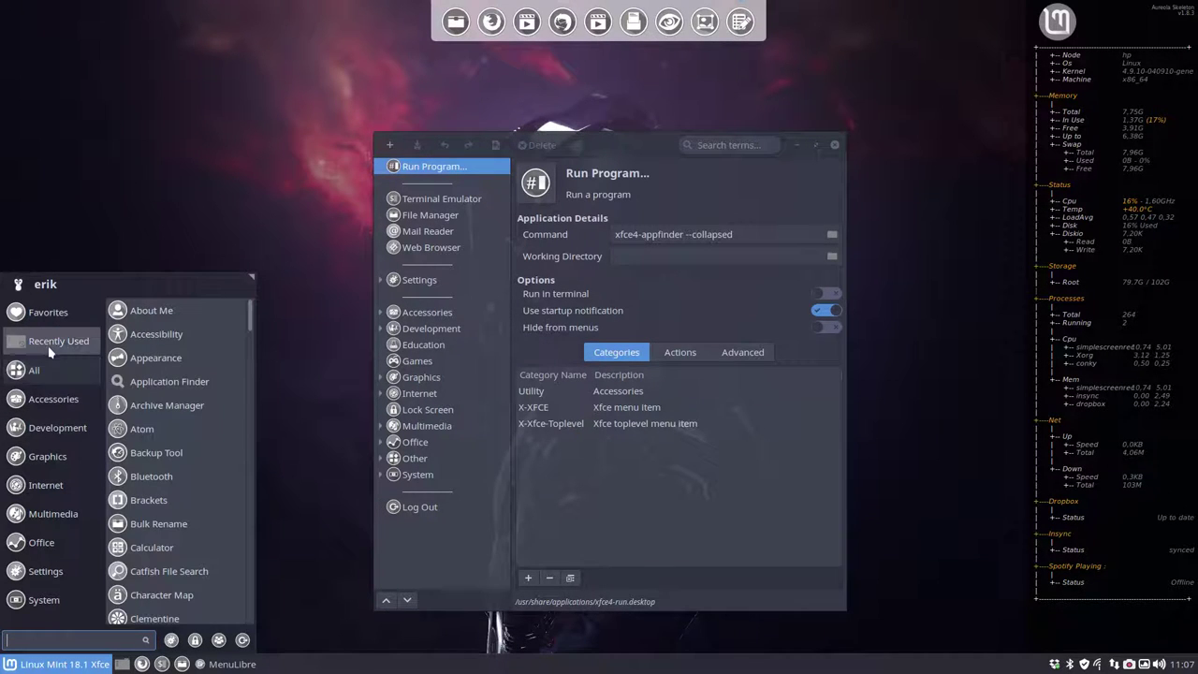
{"action": "left_click", "coordinate": [42, 342]}
{"action": "left_click", "coordinate": [49, 314]}
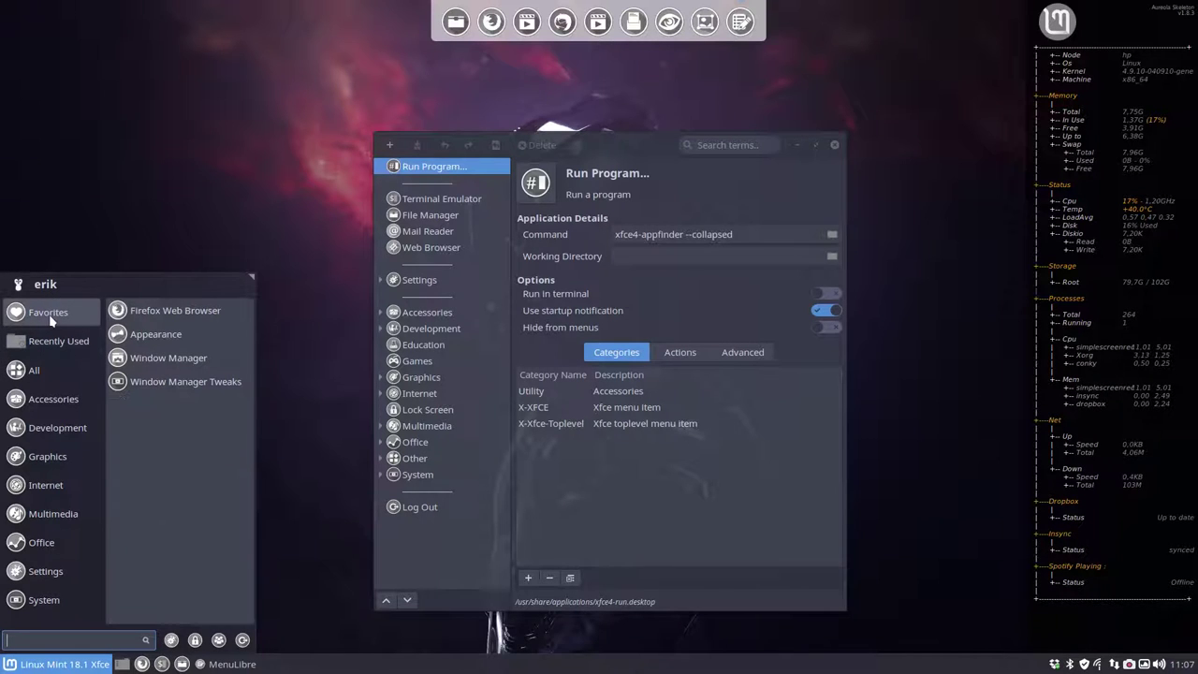
{"action": "left_click", "coordinate": [646, 477]}
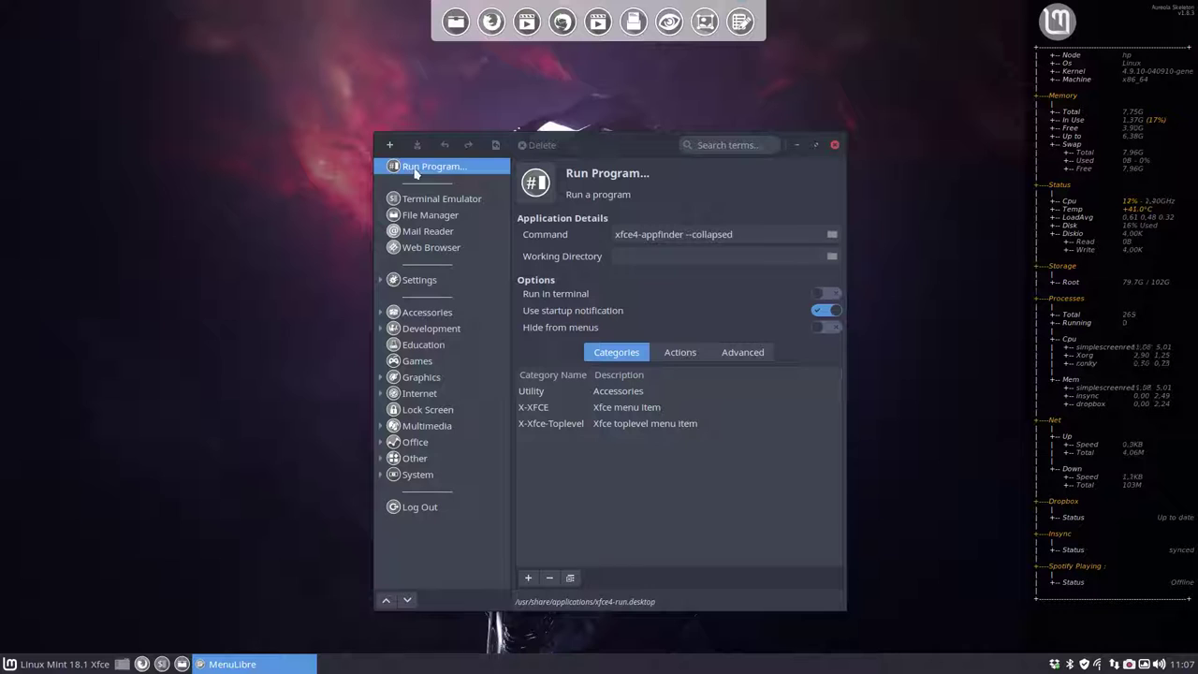
{"action": "left_click", "coordinate": [390, 146]}
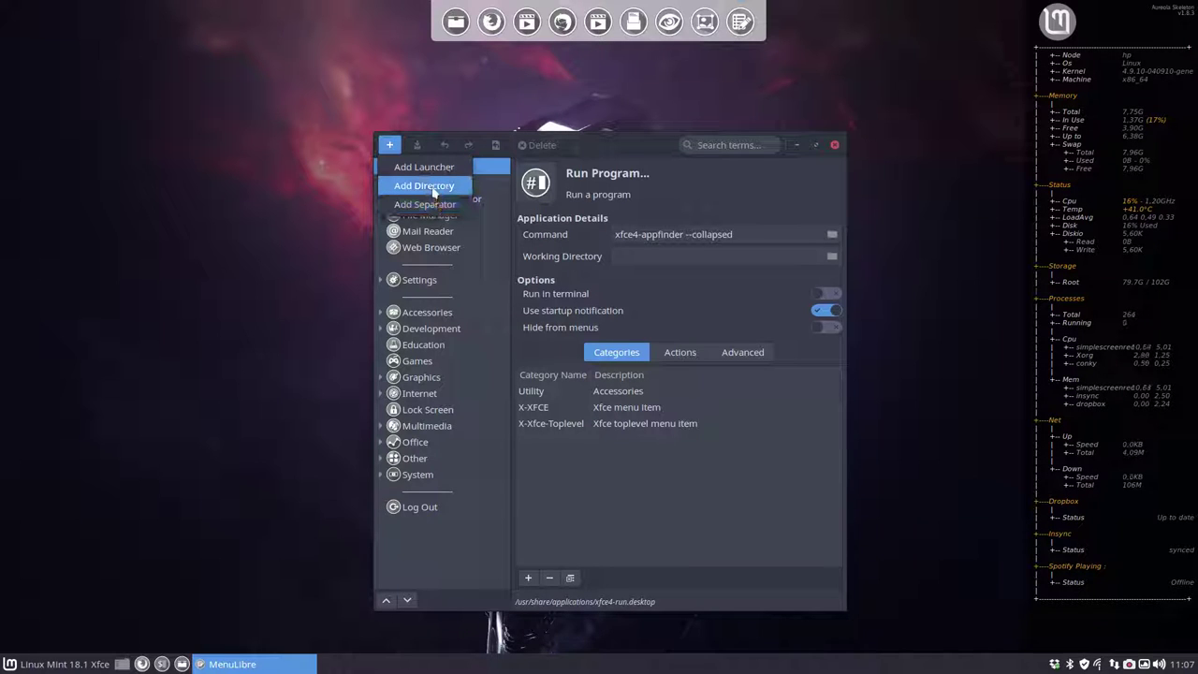
- Add a new menu directory and rename it 'Personal Files'
{"action": "left_click", "coordinate": [434, 189]}
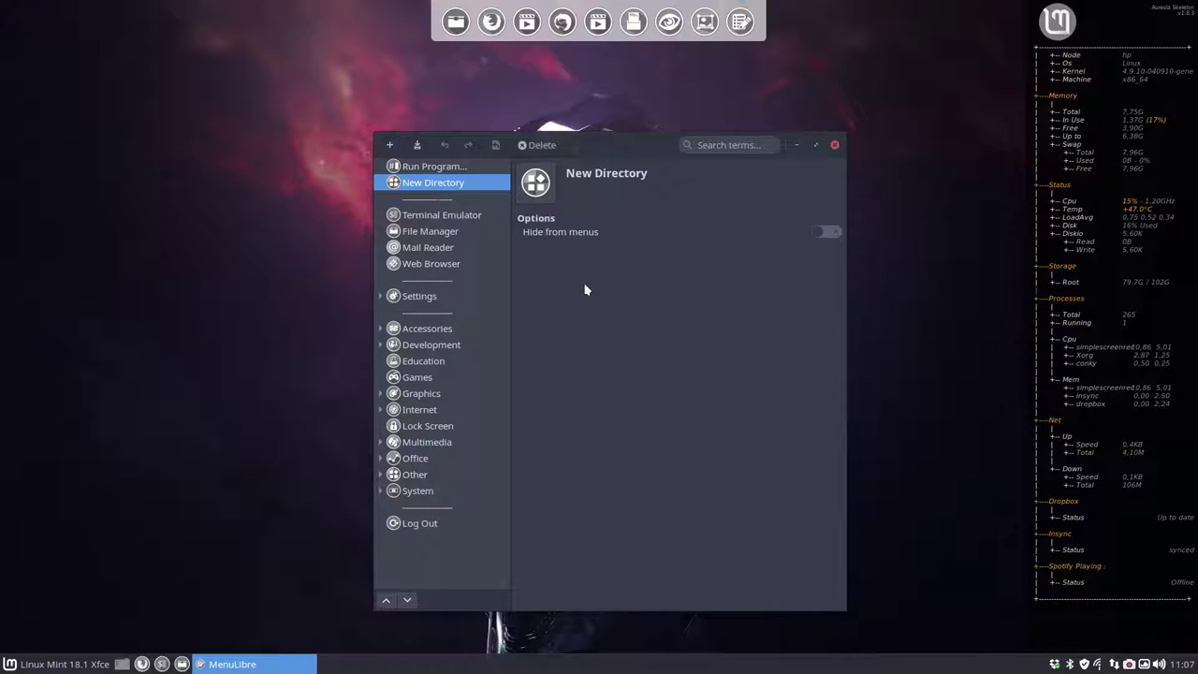
{"action": "left_click", "coordinate": [592, 173]}
{"action": "type", "text": "Personal"}
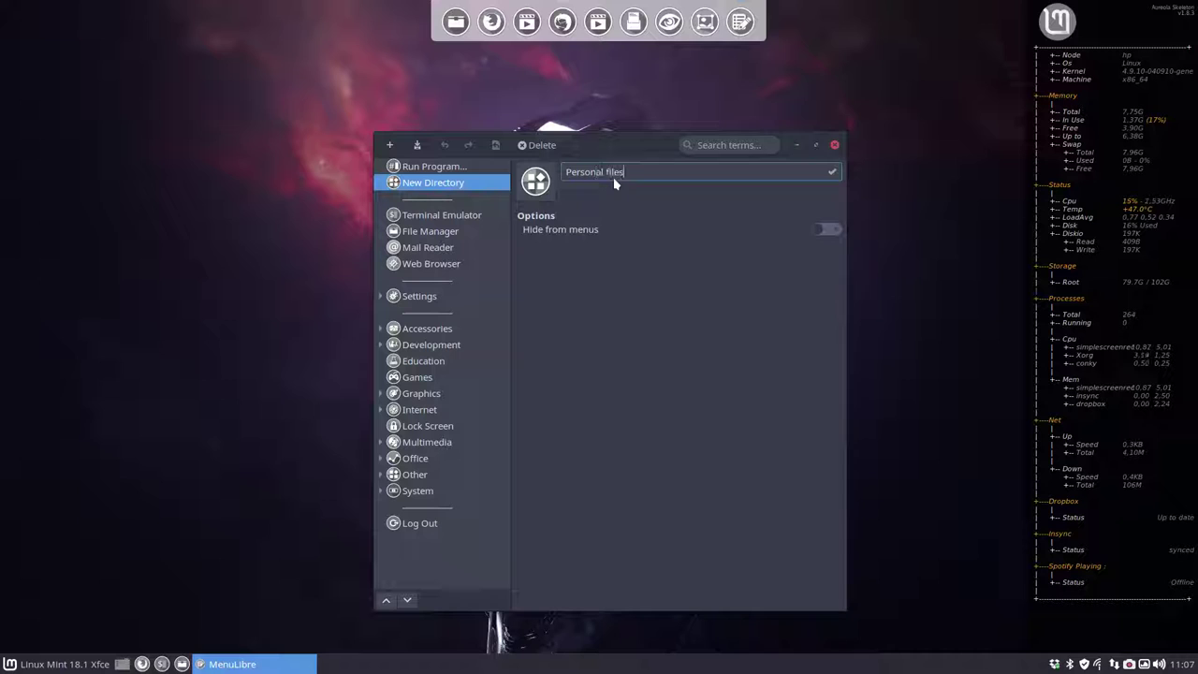
{"action": "key", "text": "BackSpace"}
{"action": "key", "text": "BackSpace"}
{"action": "key", "text": "BackSpace"}
{"action": "key", "text": "BackSpace"}
{"action": "key", "text": "BackSpace"}
{"action": "type", "text": "Files"}
{"action": "key", "text": "Return"}
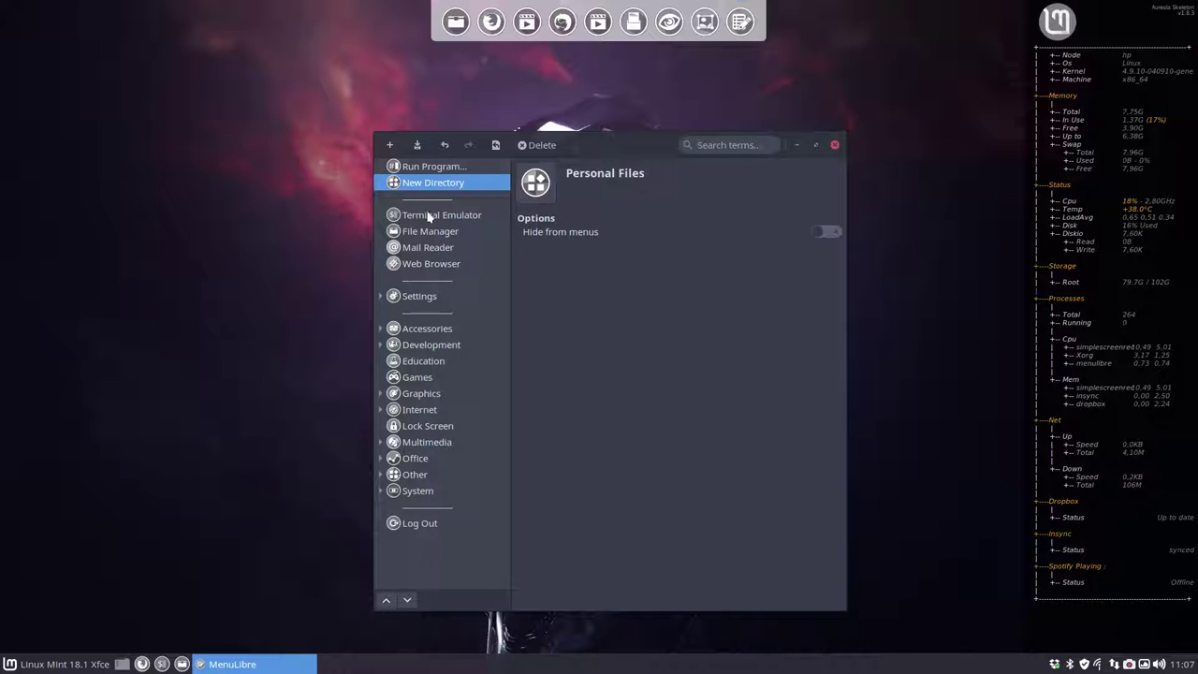
{"action": "left_click", "coordinate": [429, 215]}
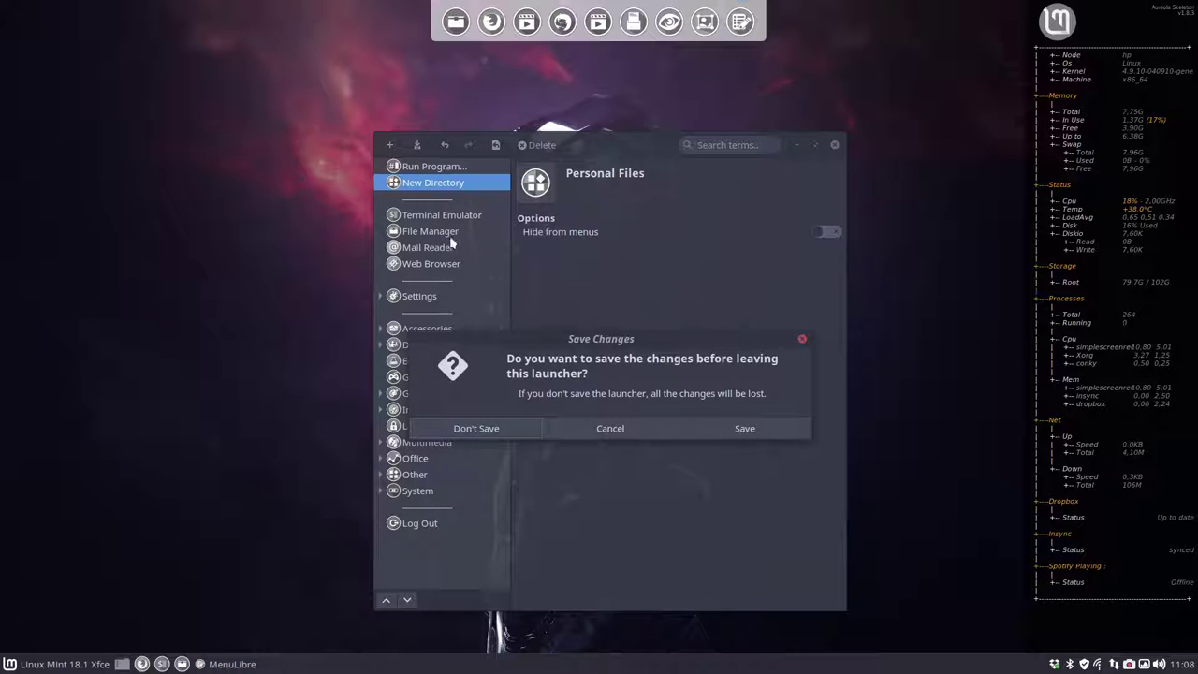
- Save the Personal Files directory, select it, and check the Whisker menu
{"action": "left_click", "coordinate": [744, 430]}
{"action": "left_click", "coordinate": [442, 184]}
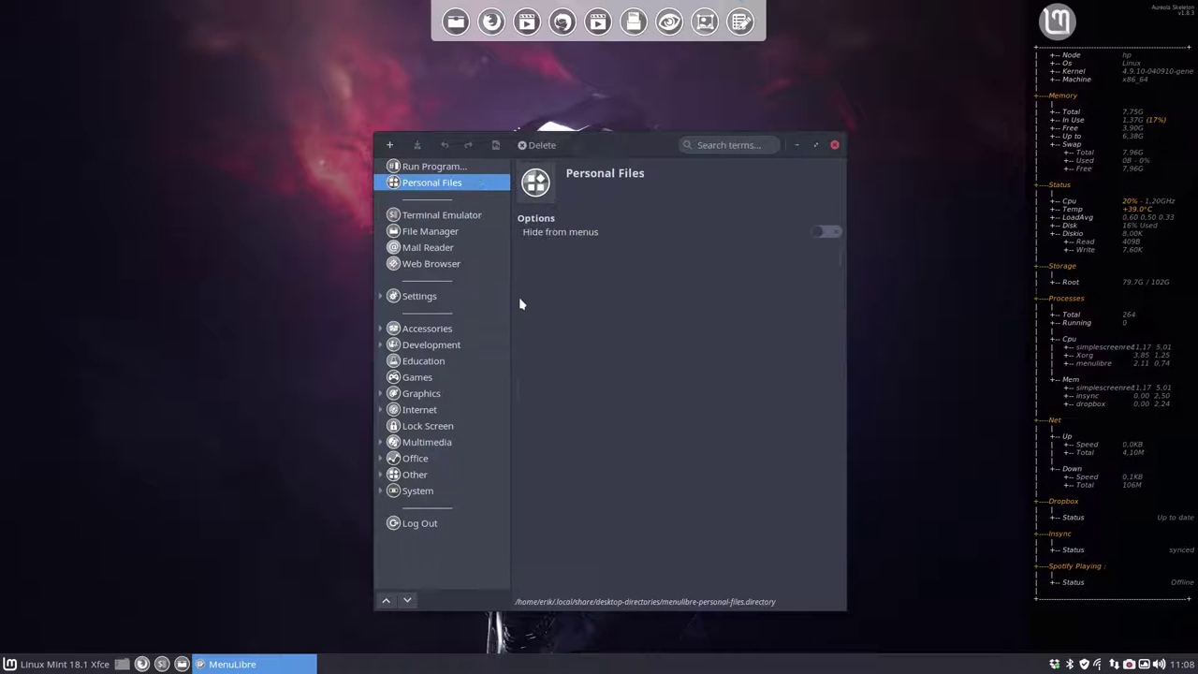
{"action": "left_click", "coordinate": [42, 661]}
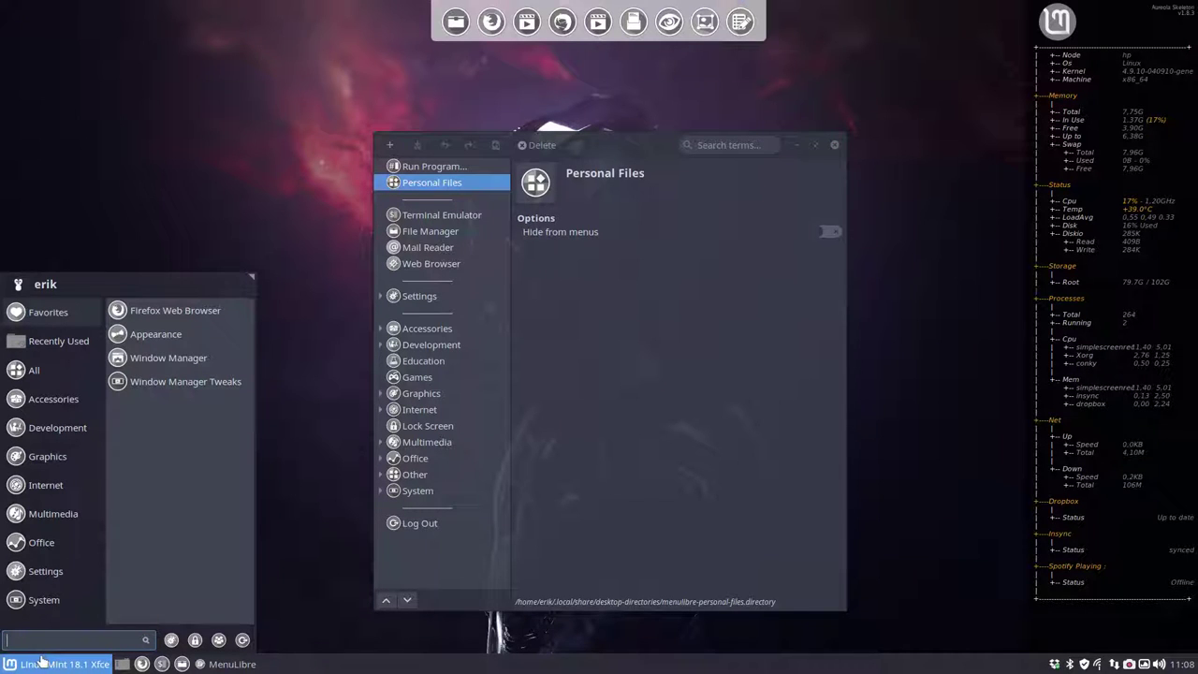
{"action": "left_click", "coordinate": [651, 382]}
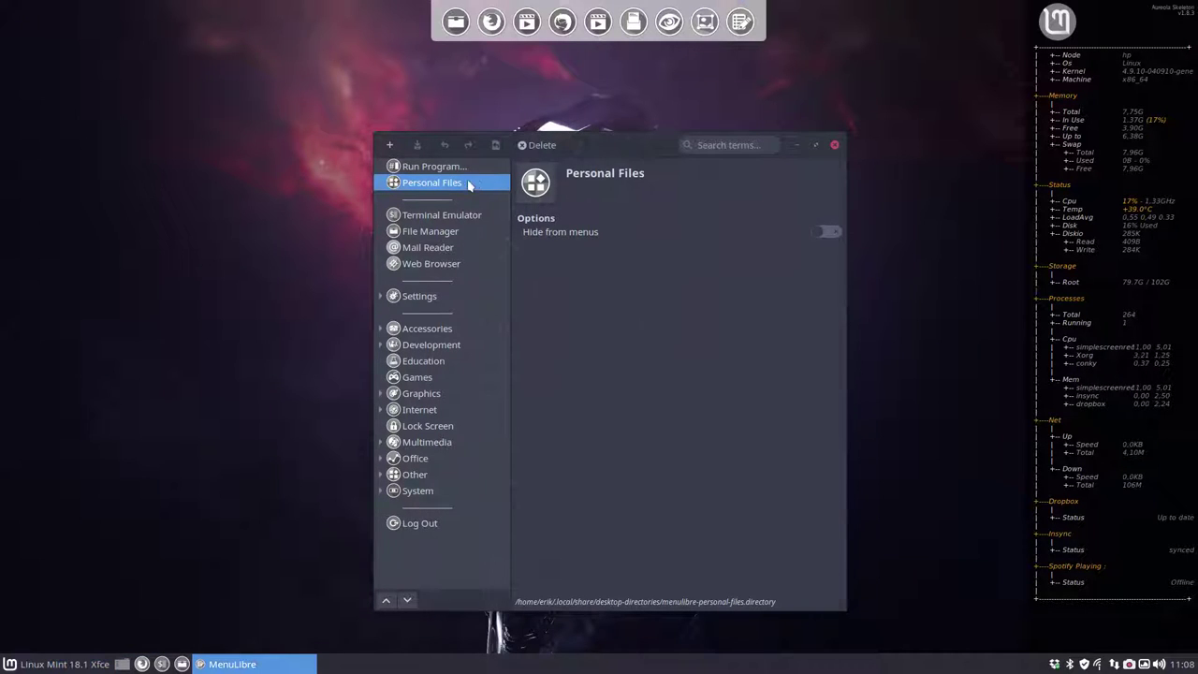
- Move Personal Files nine places down the category list
{"action": "left_click", "coordinate": [407, 600]}
{"action": "left_click", "coordinate": [407, 600]}
{"action": "left_click", "coordinate": [407, 600]}
{"action": "left_click", "coordinate": [408, 599]}
{"action": "left_click", "coordinate": [407, 600]}
{"action": "left_click", "coordinate": [407, 599]}
{"action": "left_click", "coordinate": [407, 599]}
{"action": "left_click", "coordinate": [407, 600]}
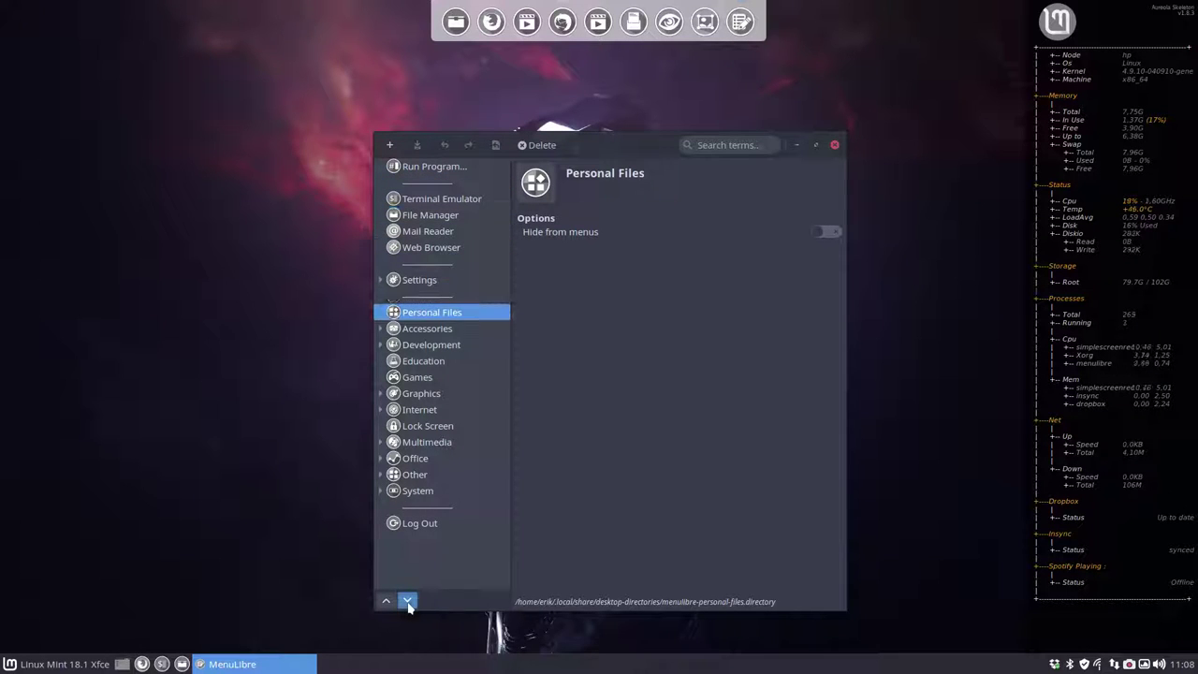
{"action": "left_click", "coordinate": [407, 600]}
{"action": "left_click", "coordinate": [407, 600]}
{"action": "left_click", "coordinate": [407, 599]}
{"action": "left_click", "coordinate": [407, 599]}
{"action": "left_click", "coordinate": [407, 600]}
{"action": "left_click", "coordinate": [407, 600]}
{"action": "left_click", "coordinate": [407, 600]}
{"action": "left_click", "coordinate": [407, 599]}
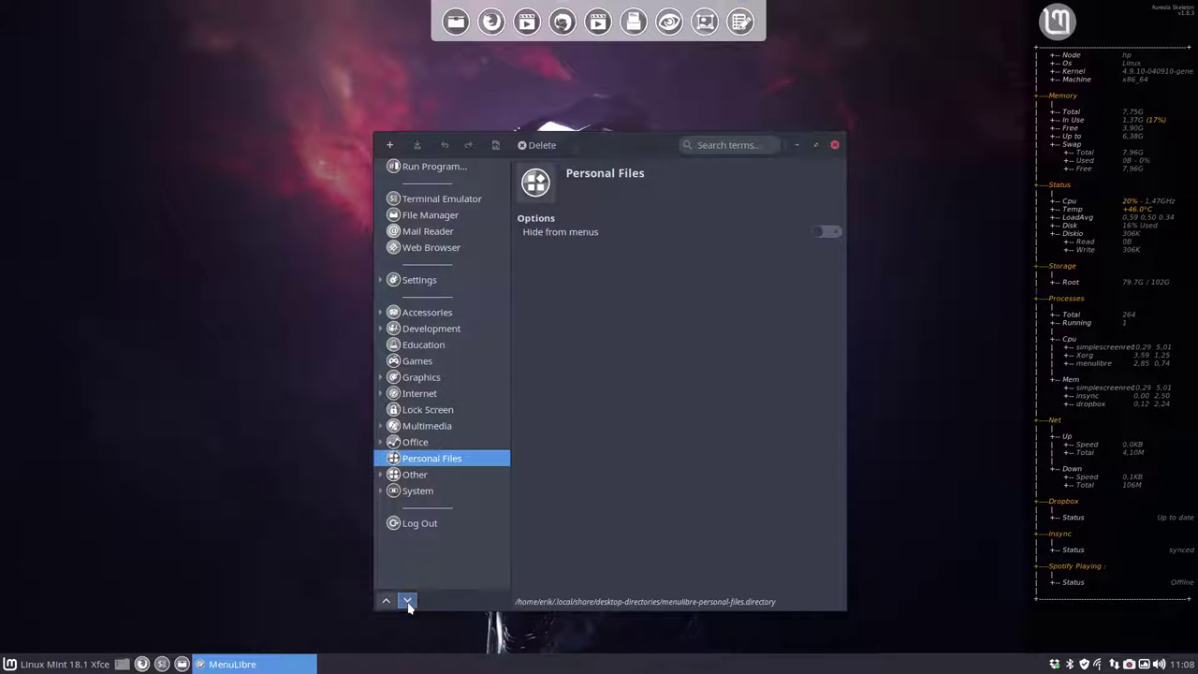
{"action": "left_click", "coordinate": [407, 600]}
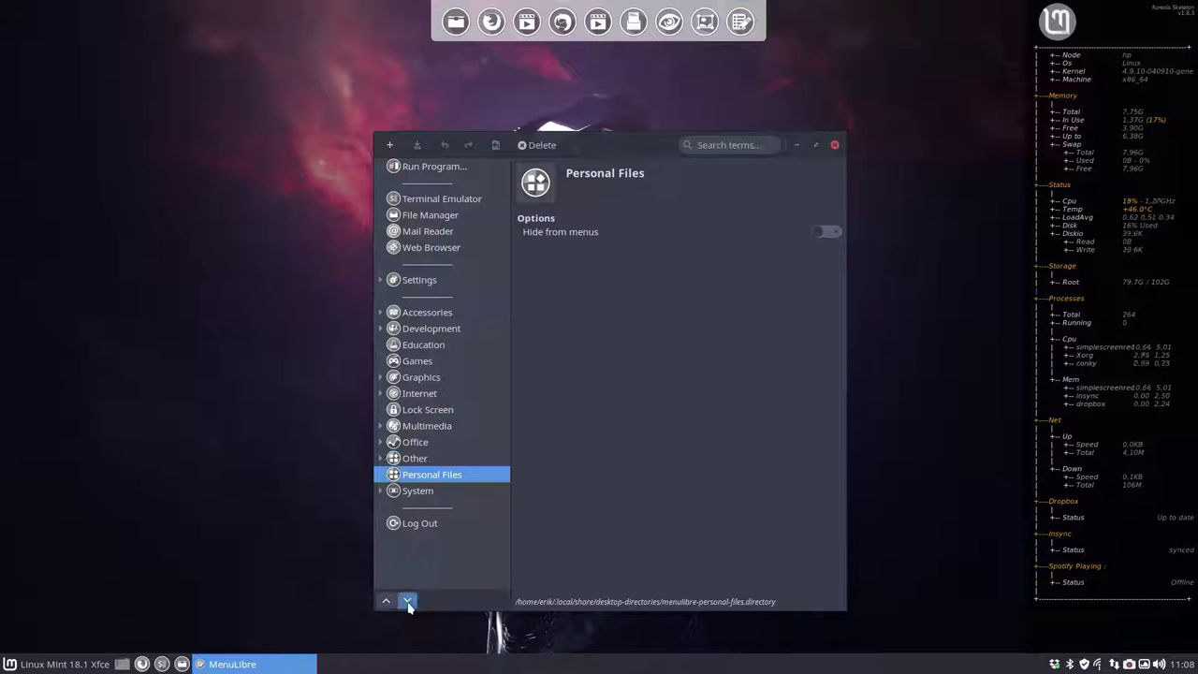
- Open the Whisker menu, then dismiss it to return to the Personal Files settings
{"action": "left_click", "coordinate": [93, 664]}
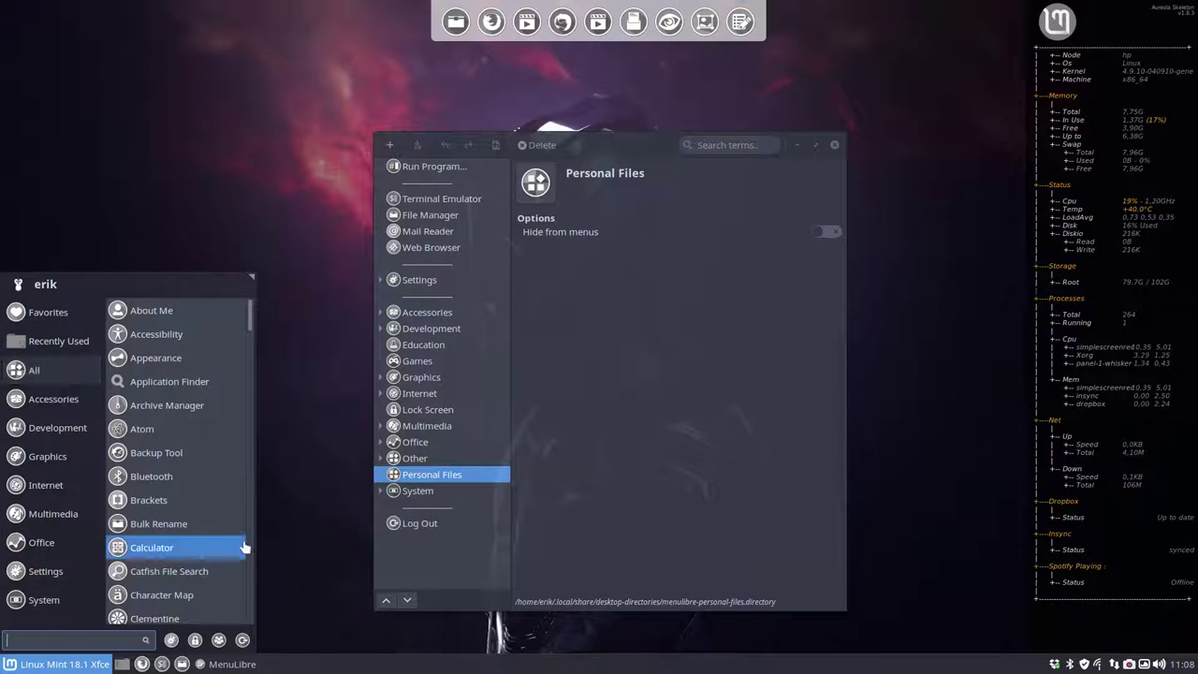
{"action": "left_click", "coordinate": [288, 546]}
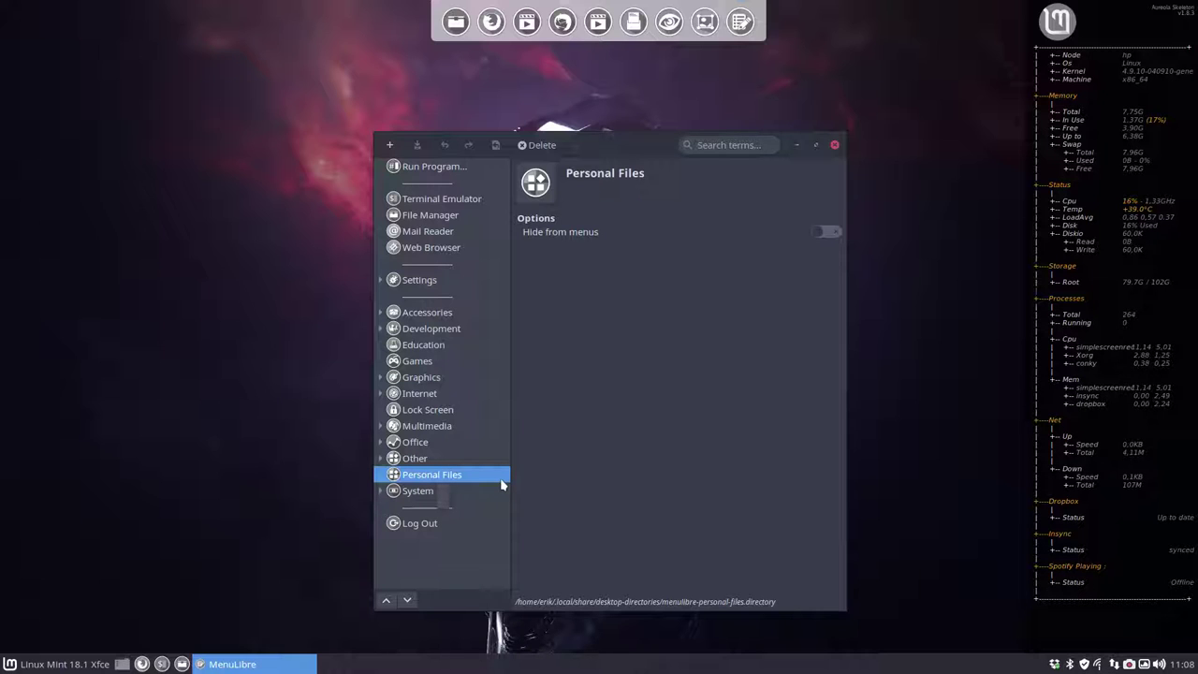
- Add a new launcher under Personal Files and rename it 'Open Conky'
{"action": "left_click", "coordinate": [391, 148]}
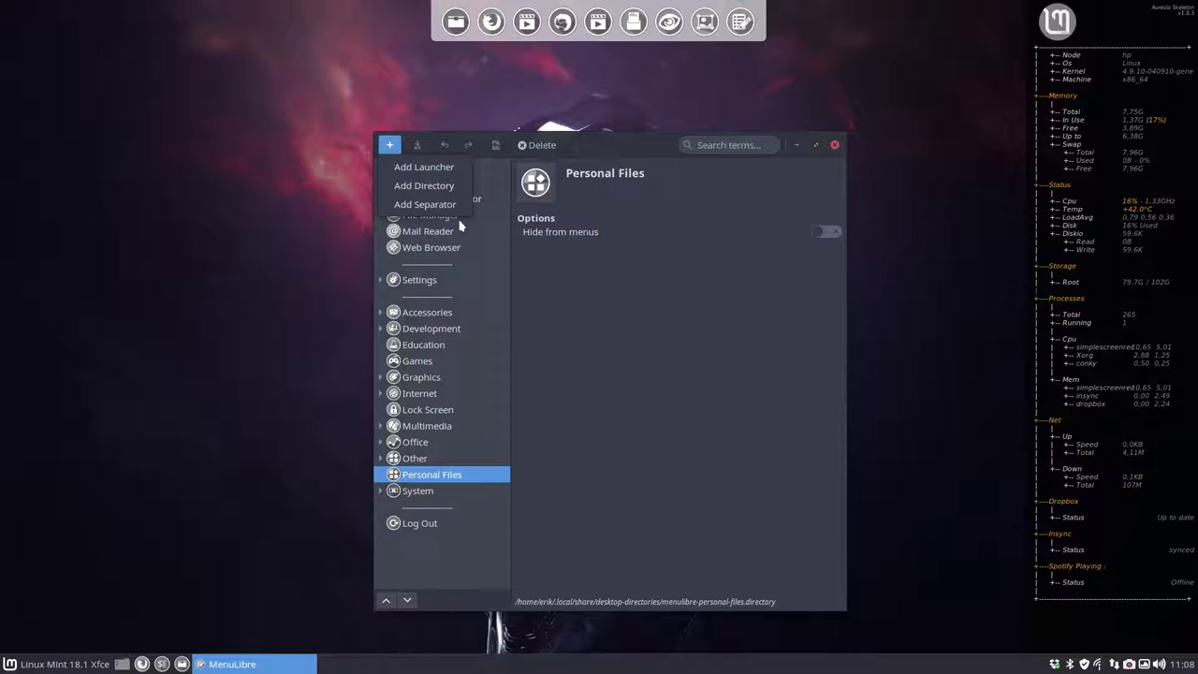
{"action": "left_click", "coordinate": [472, 169]}
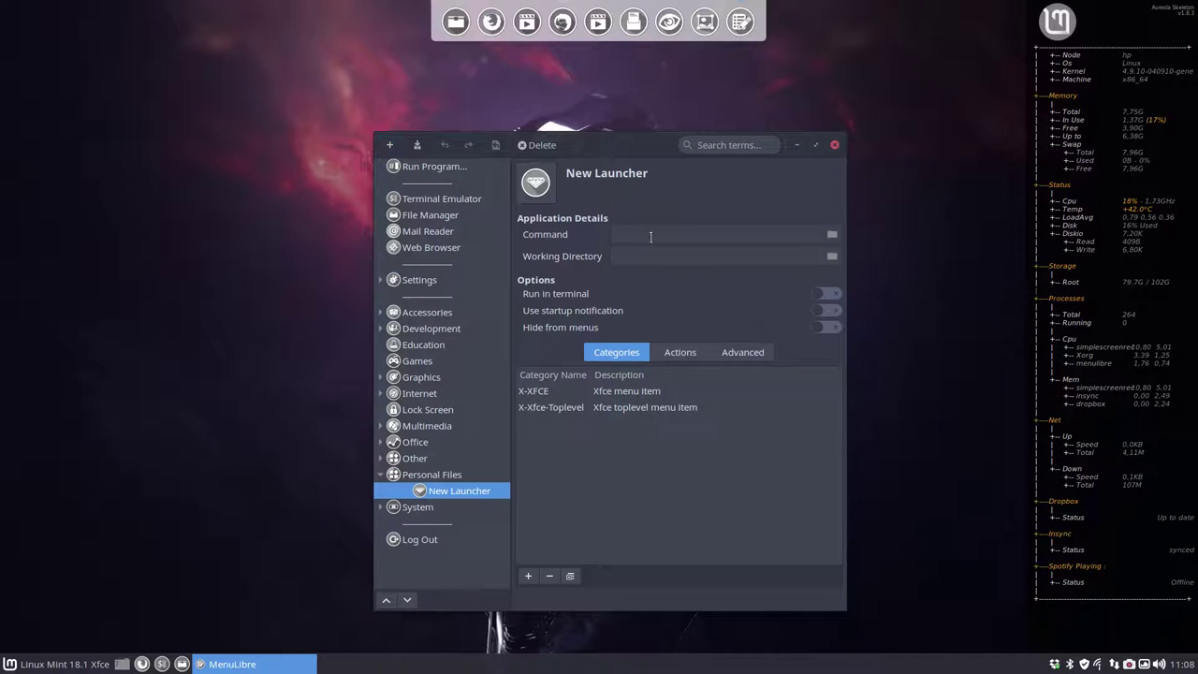
{"action": "left_click", "coordinate": [613, 174]}
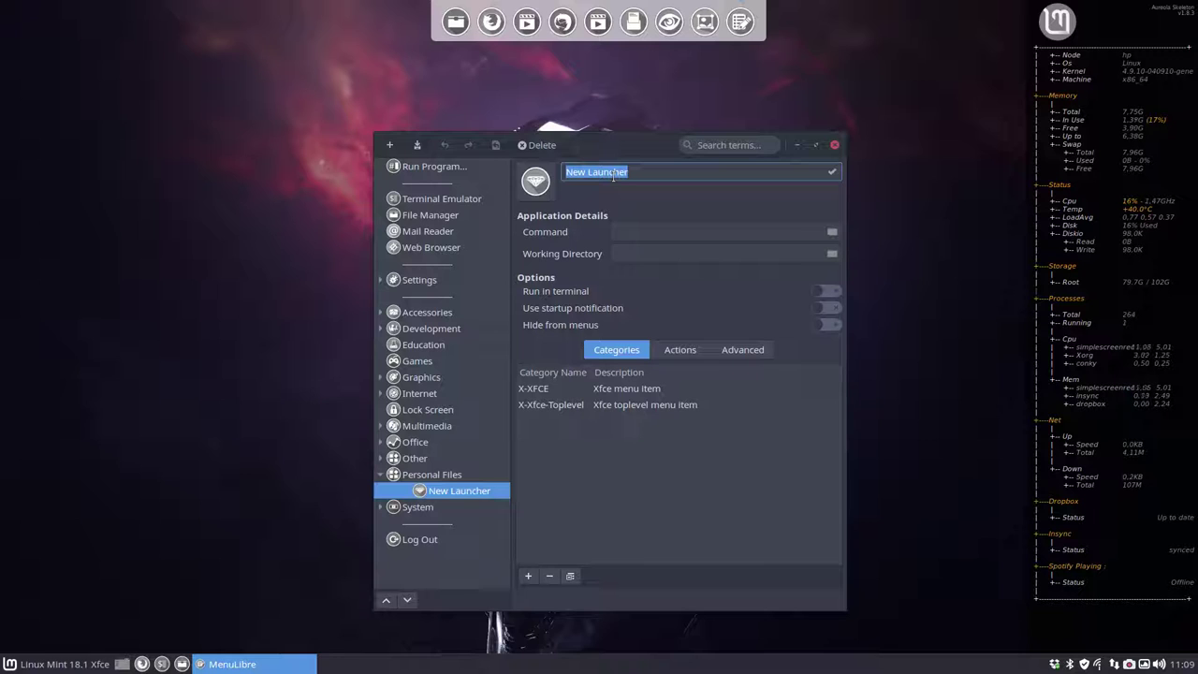
{"action": "type", "text": "Open Con"}
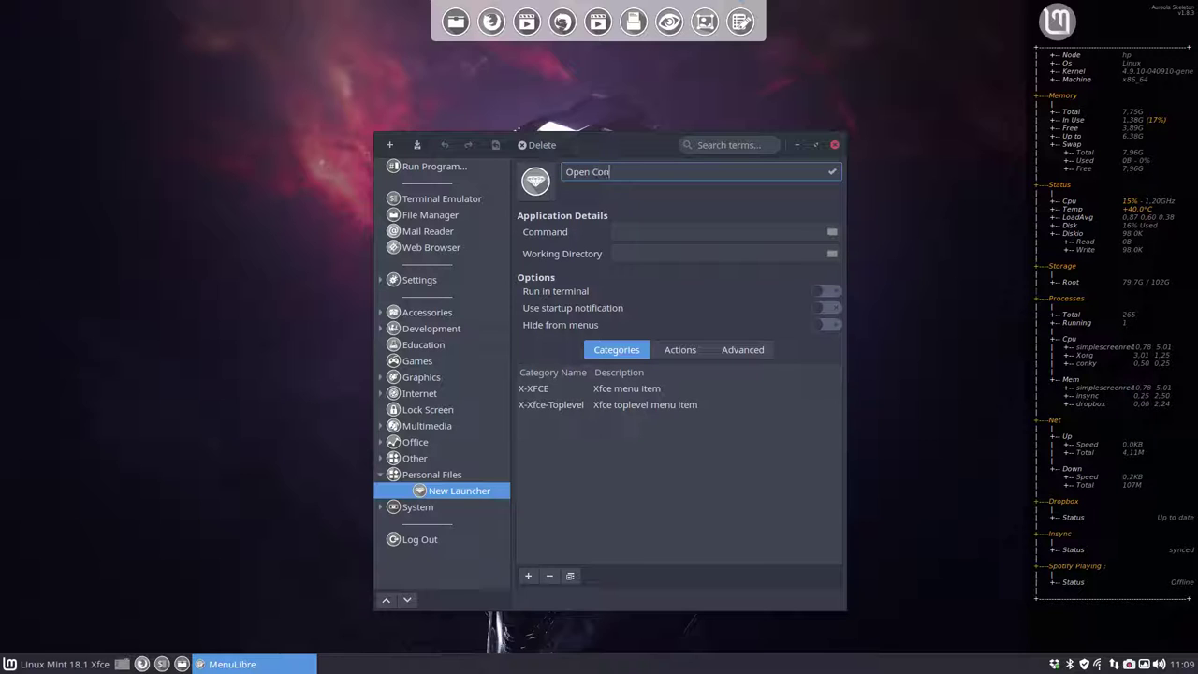
{"action": "key", "text": "BackSpace"}
{"action": "type", "text": "conky"}
{"action": "key", "text": "Left"}
{"action": "key", "text": "Left"}
{"action": "key", "text": "BackSpace"}
{"action": "type", "text": "C"}
{"action": "left_click", "coordinate": [720, 232]}
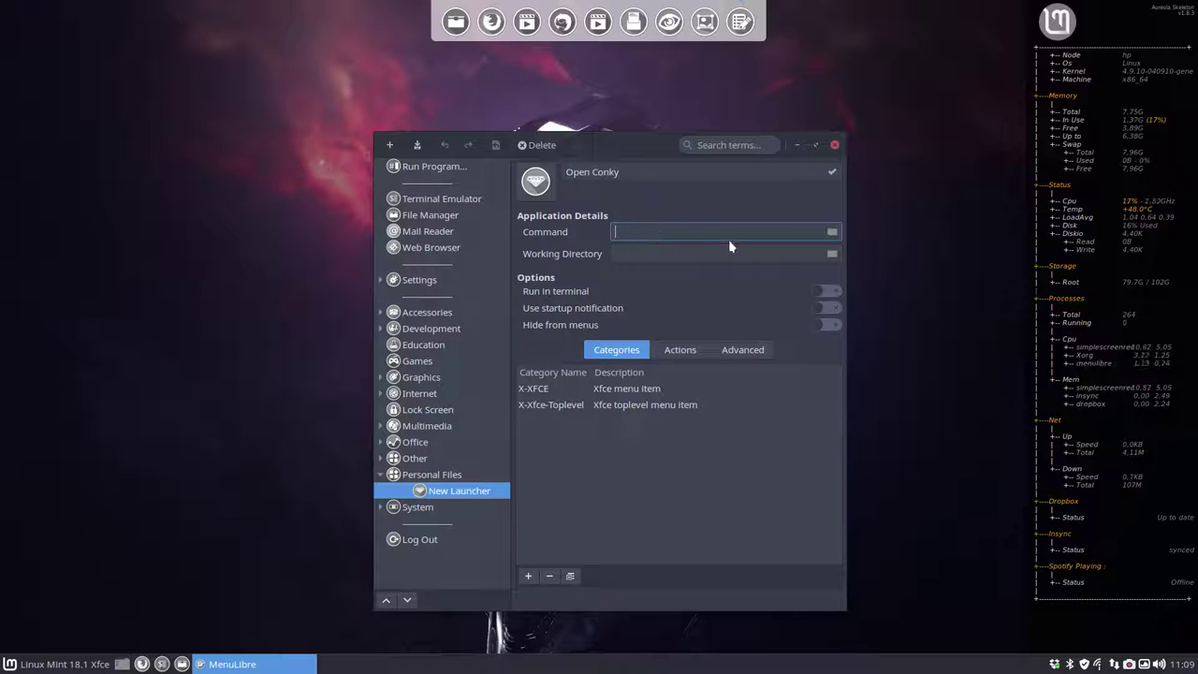
- Set the launcher command to 'subl ~/.config/conky/conky.conf' and save the launcher
{"action": "left_click", "coordinate": [831, 232]}
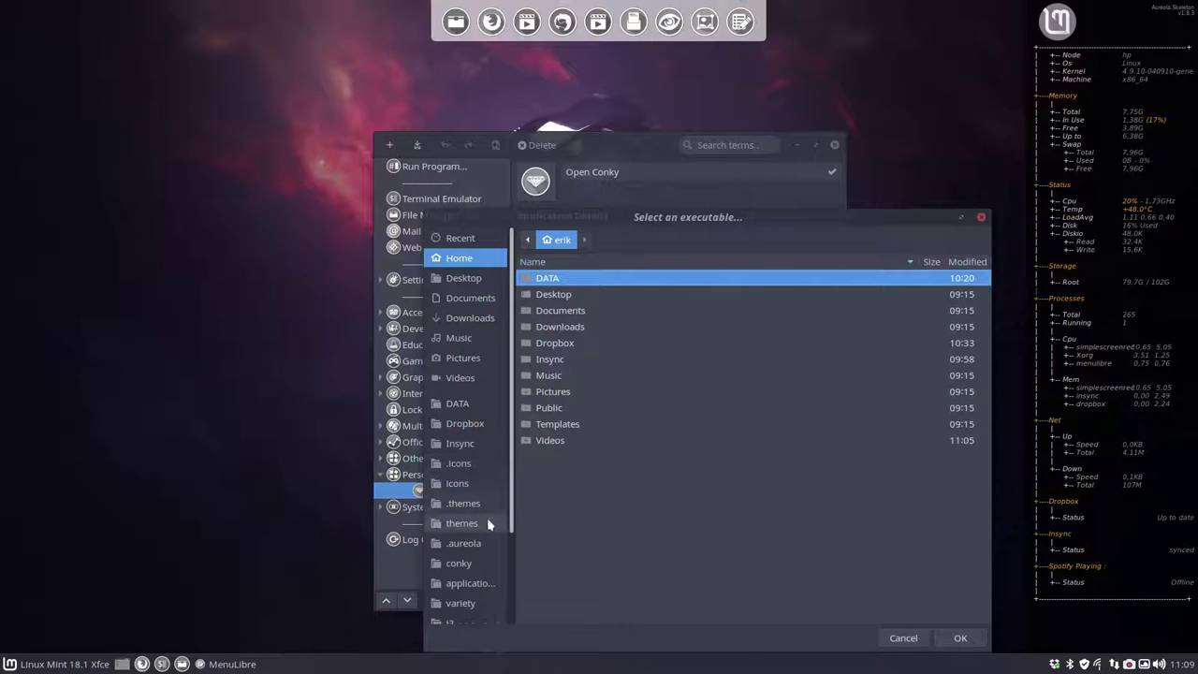
{"action": "left_click", "coordinate": [479, 562]}
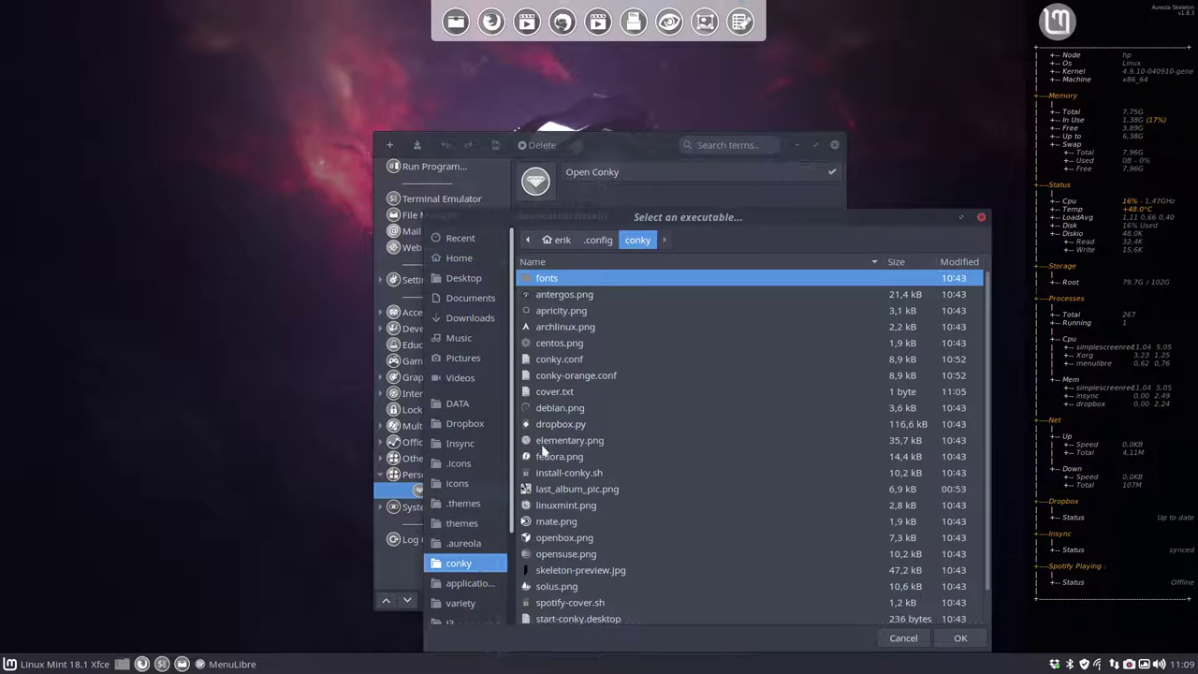
{"action": "left_click", "coordinate": [566, 360]}
{"action": "left_click", "coordinate": [964, 640]}
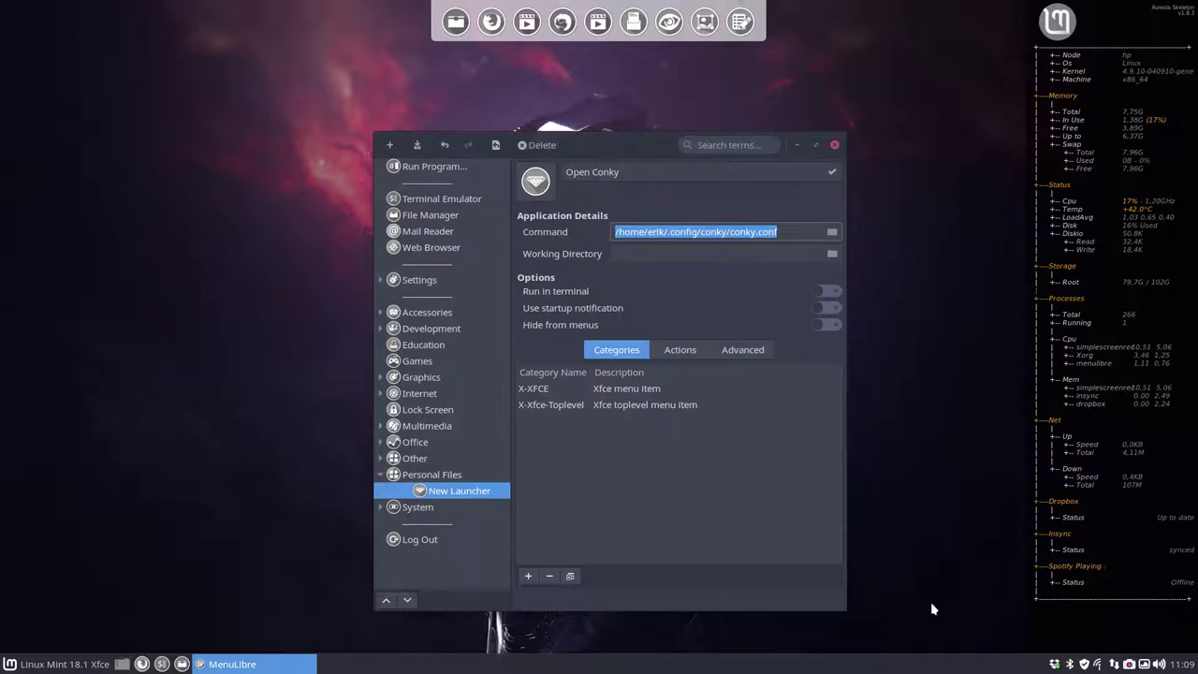
{"action": "left_click", "coordinate": [614, 233]}
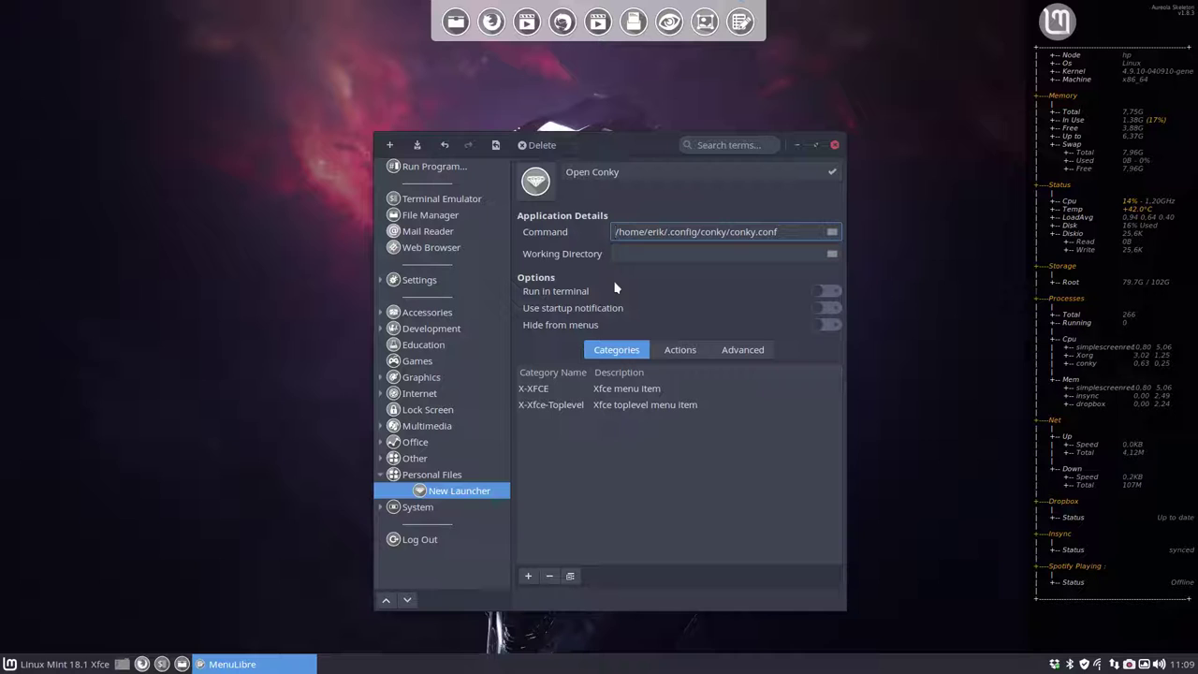
{"action": "type", "text": "sub"}
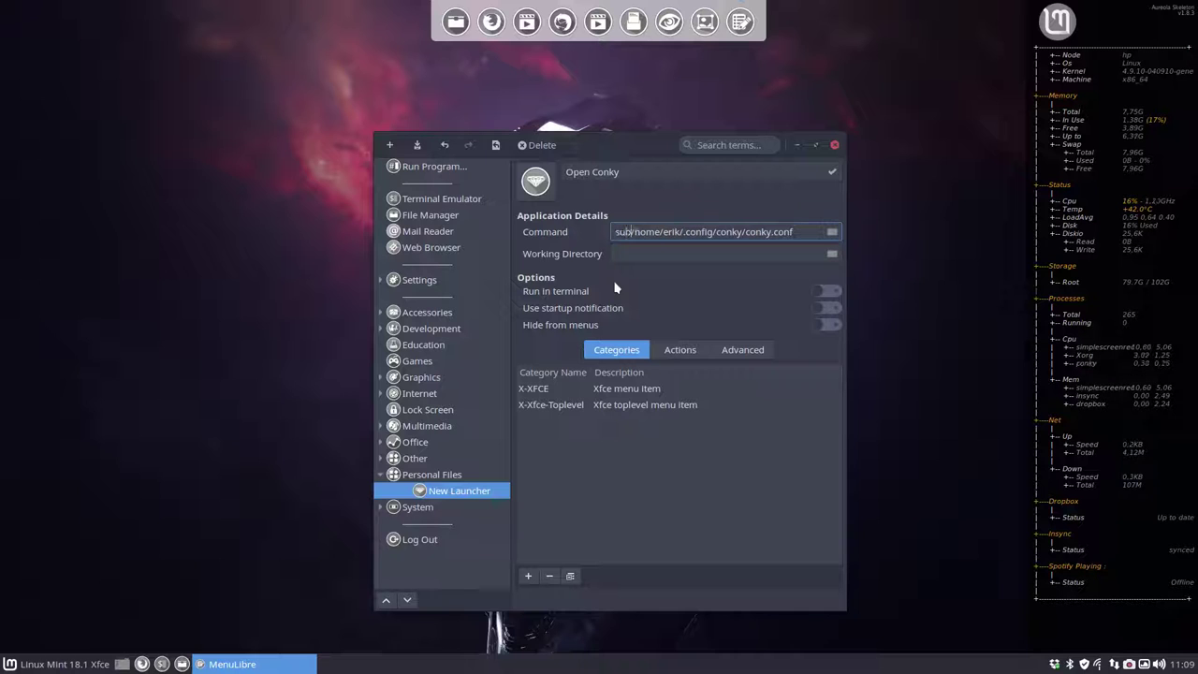
{"action": "type", "text": "l"}
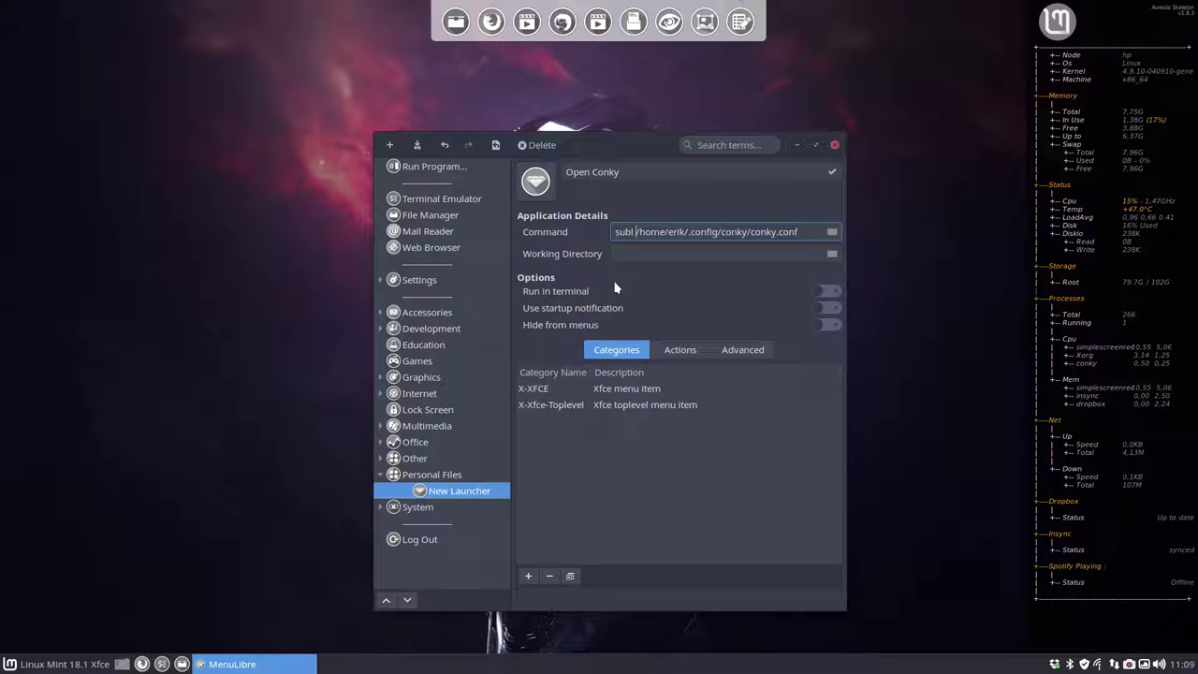
{"action": "left_click", "coordinate": [417, 146]}
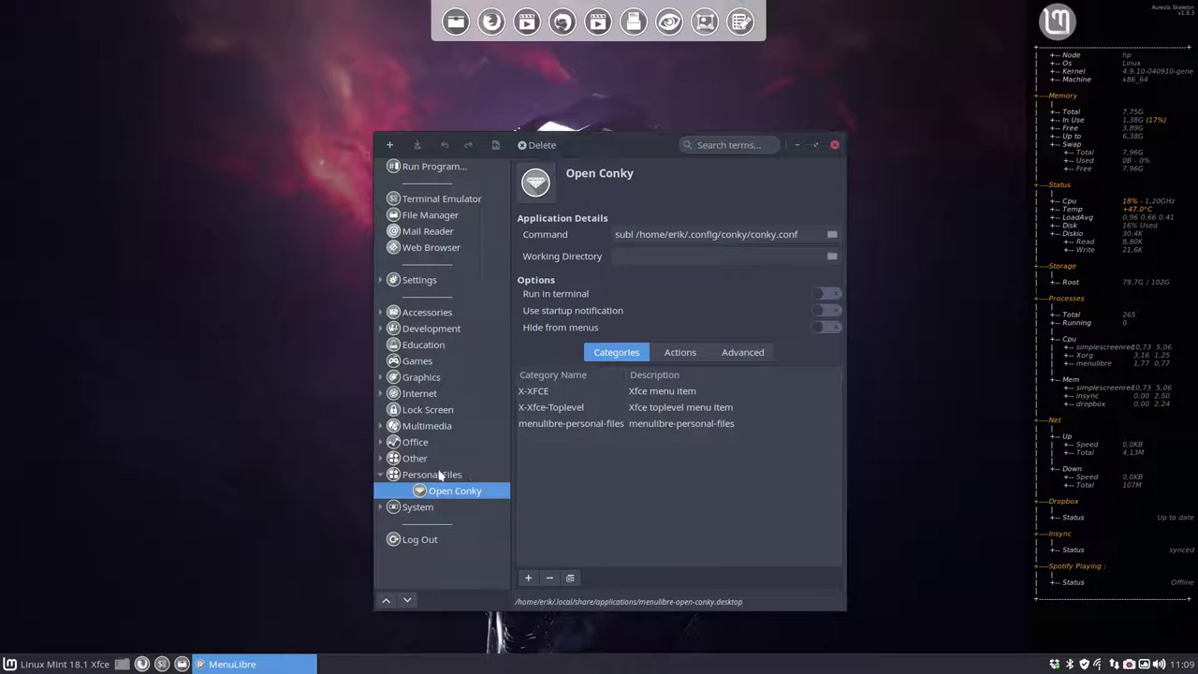
- Check Open Conky appears under Personal Files in the enlarged Whisker menu, then close it
{"action": "left_click", "coordinate": [63, 663]}
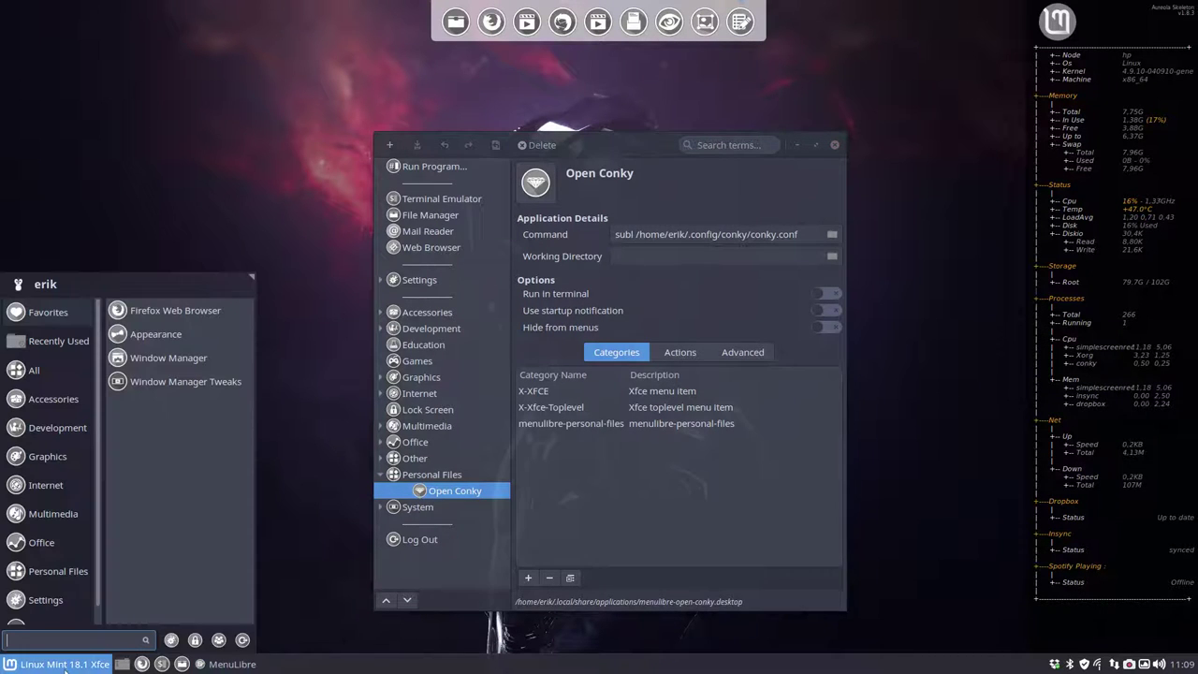
{"action": "mouse_move", "coordinate": [58, 570]}
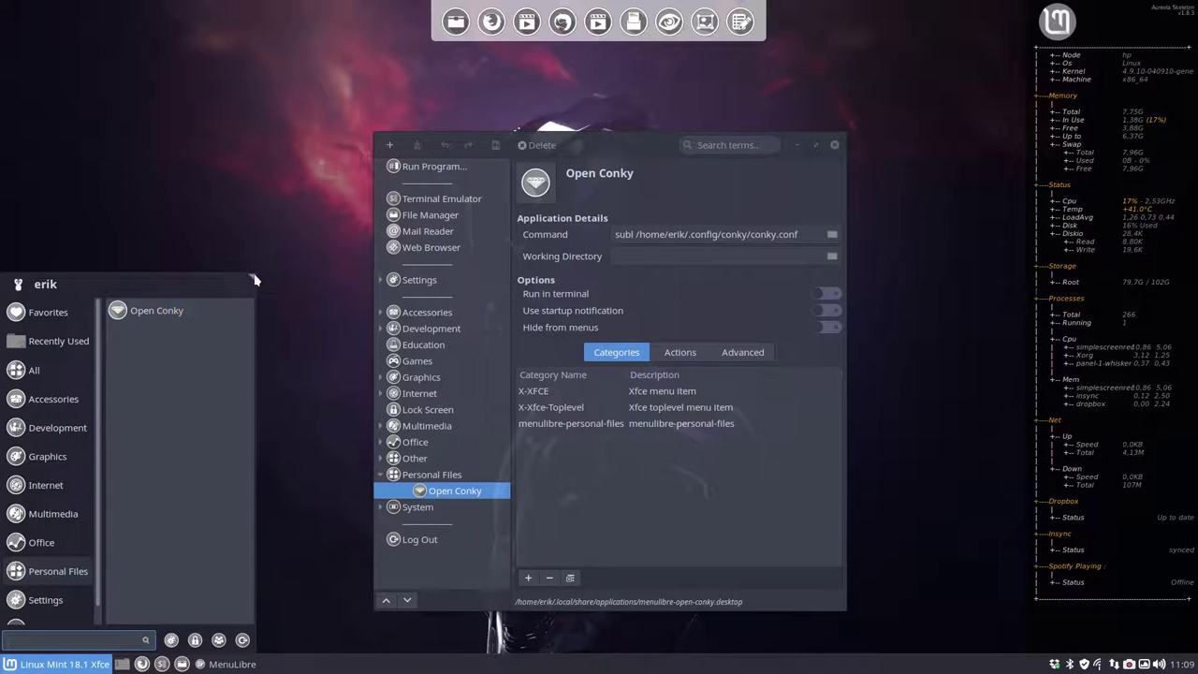
{"action": "left_click_drag", "start_coordinate": [255, 279], "coordinate": [268, 246]}
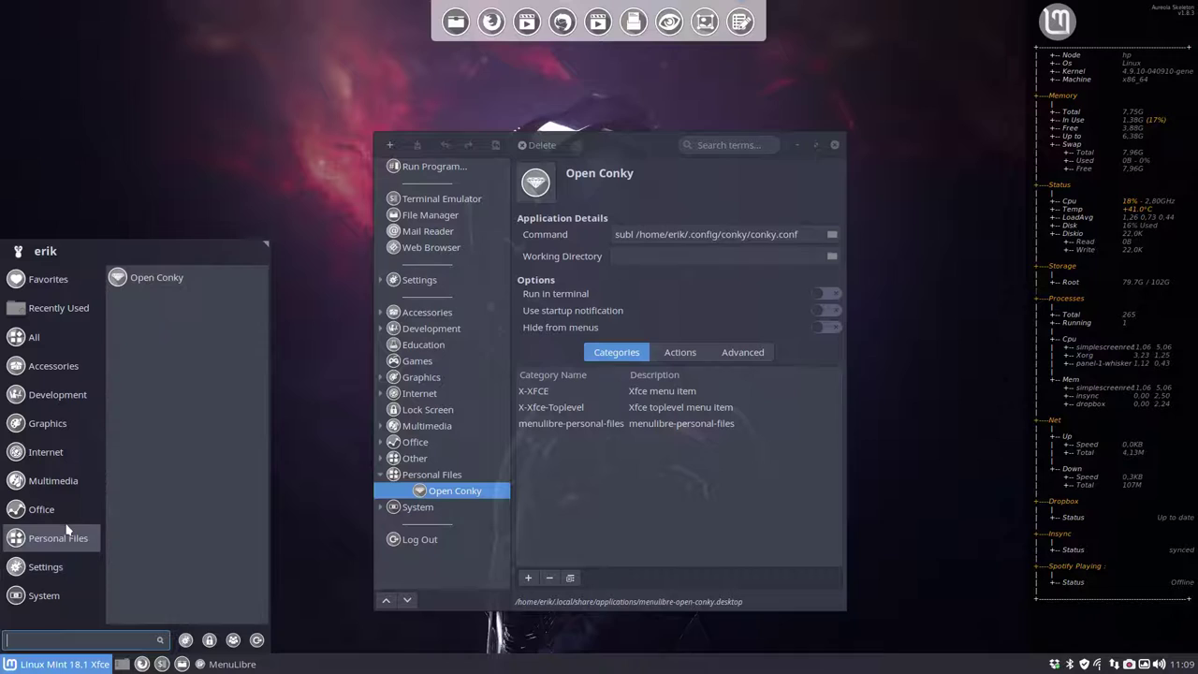
{"action": "left_click", "coordinate": [609, 539]}
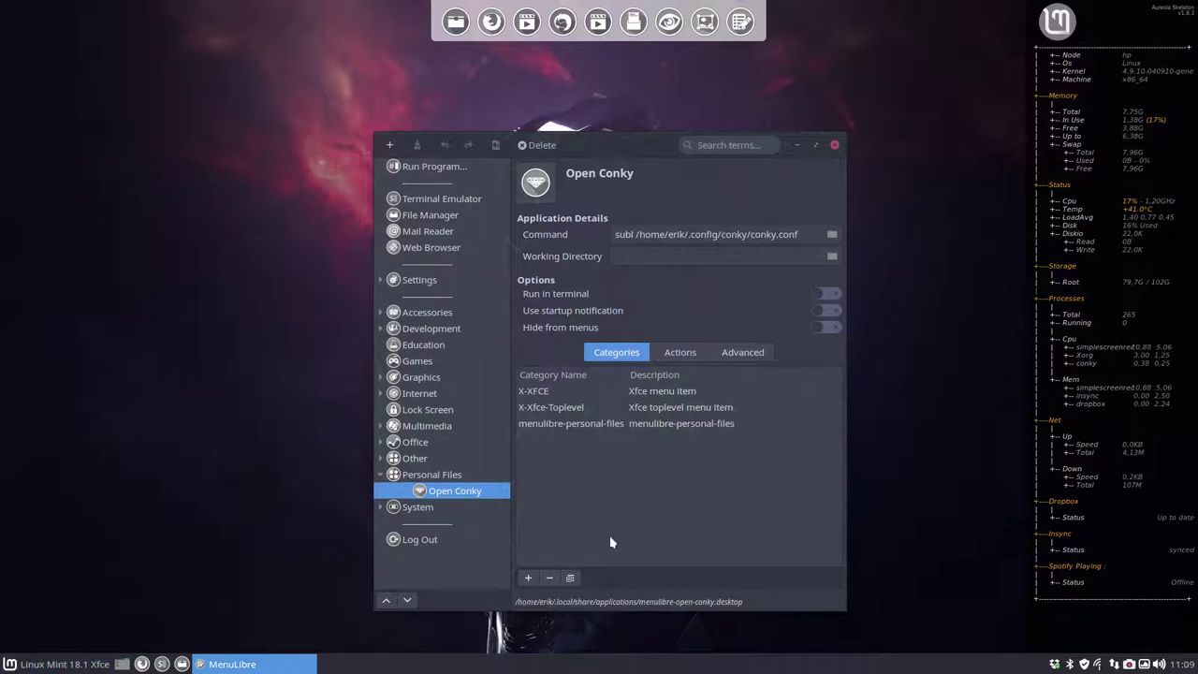
- Search the icon browser for 'conky' and apply the conky icon to Open Conky
{"action": "left_click", "coordinate": [541, 187]}
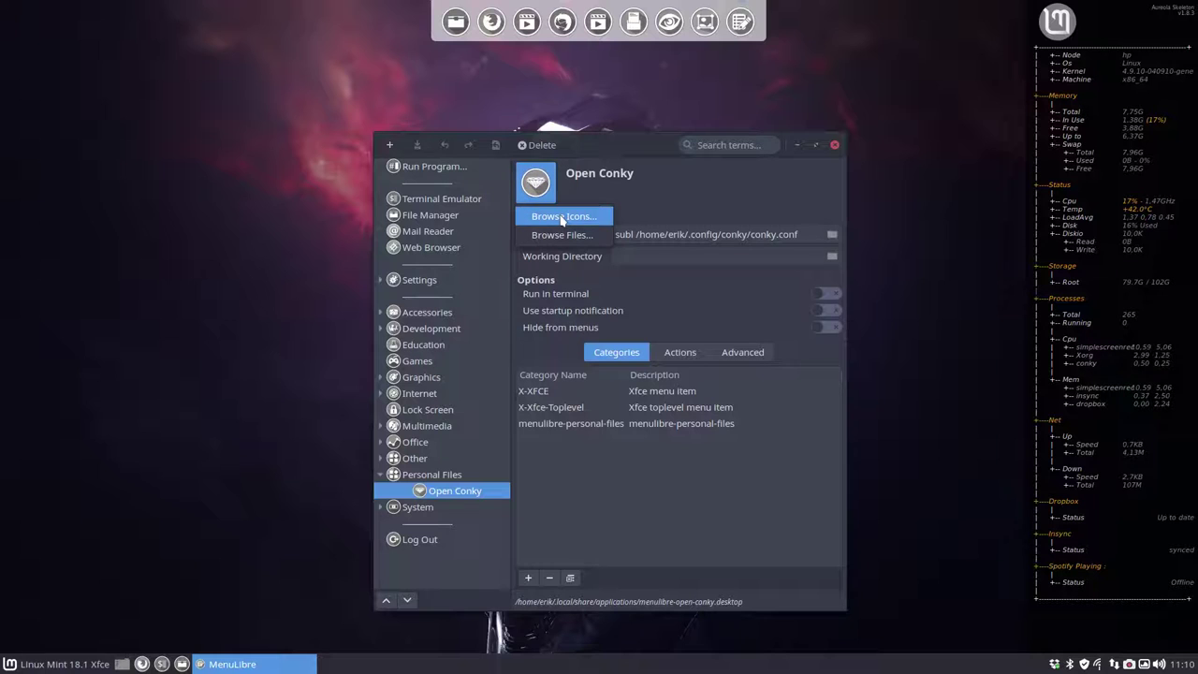
{"action": "left_click", "coordinate": [561, 218]}
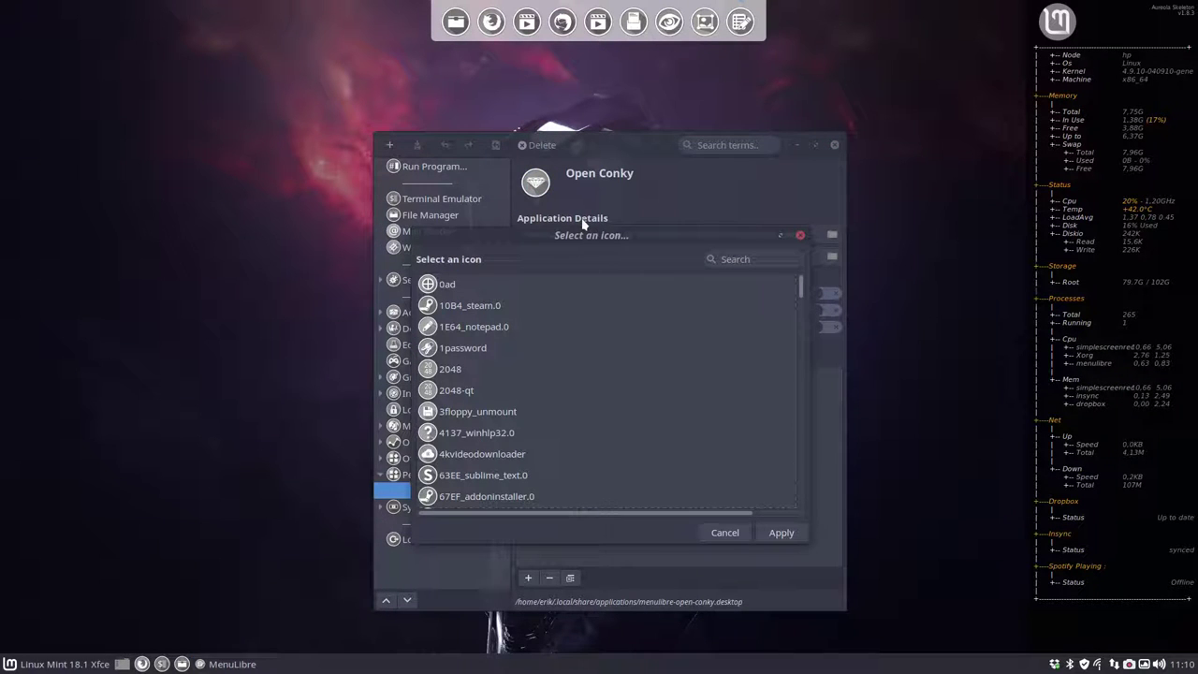
{"action": "left_click", "coordinate": [759, 259]}
{"action": "type", "text": "conky"}
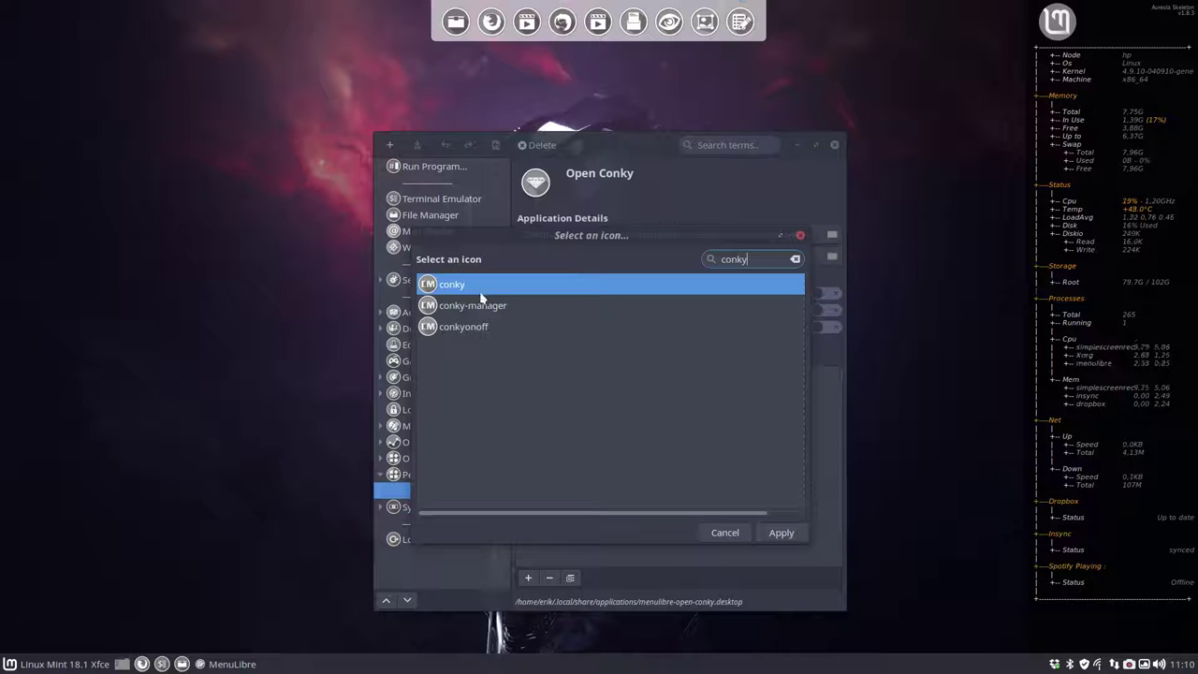
{"action": "left_click", "coordinate": [781, 533]}
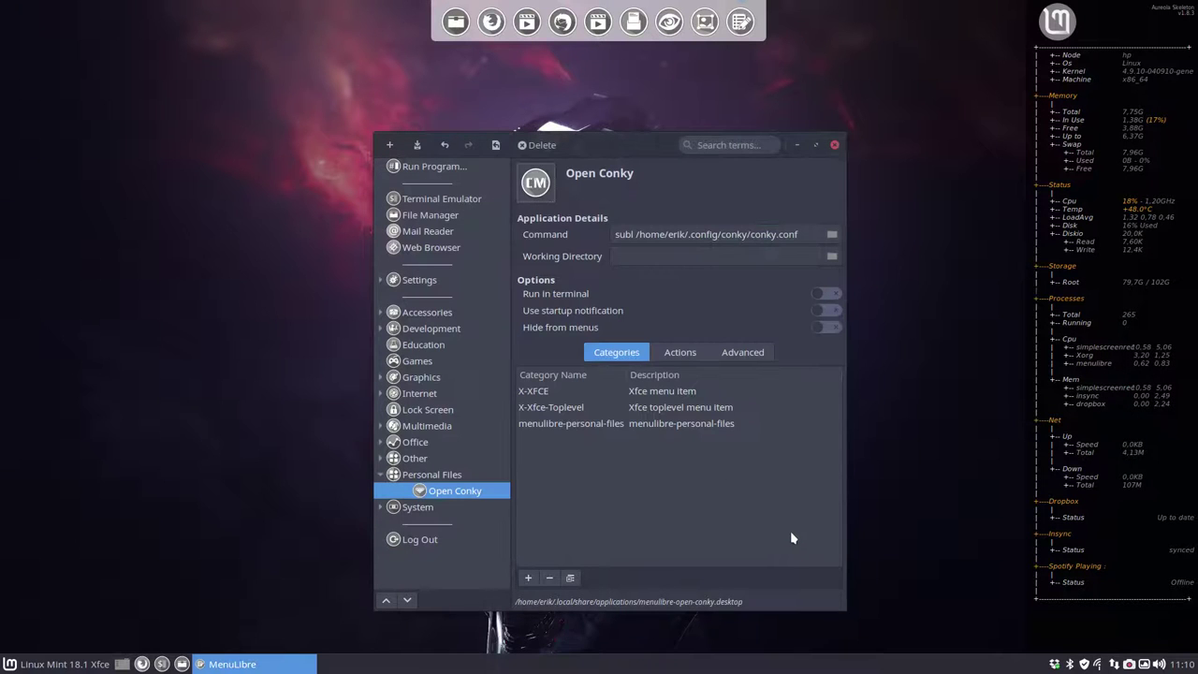
- Check the Personal Files menu category, then save Open Conky's new conky icon in MenuLibre
{"action": "left_click", "coordinate": [57, 663]}
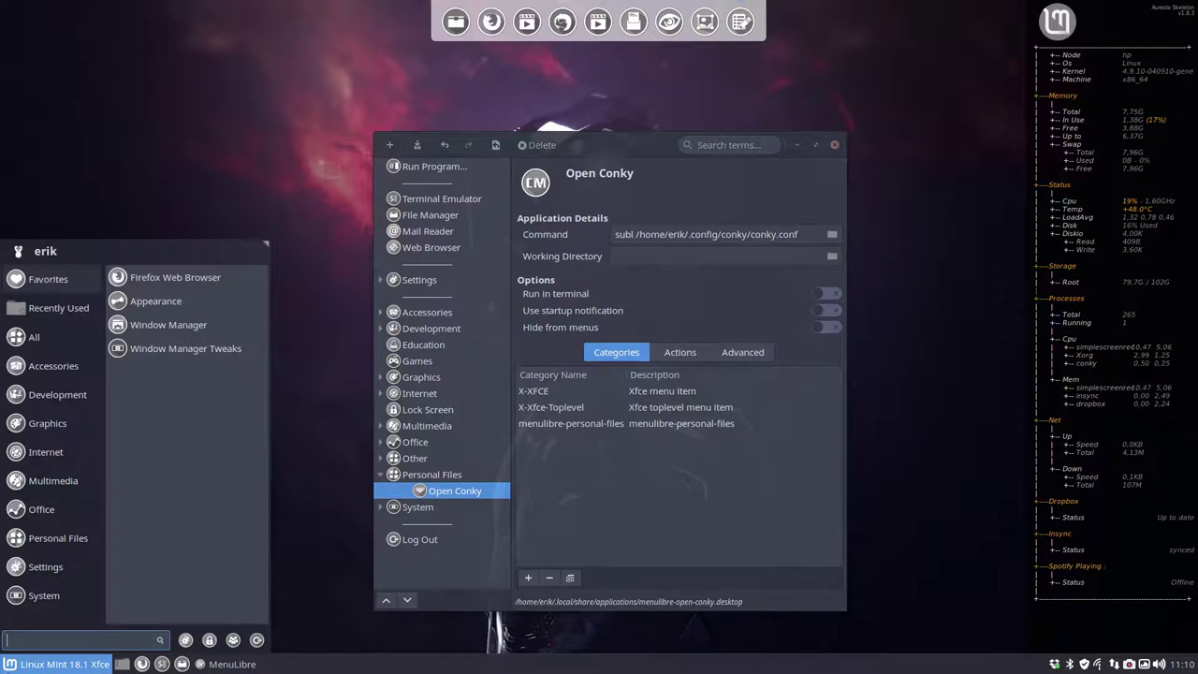
{"action": "left_click", "coordinate": [56, 537]}
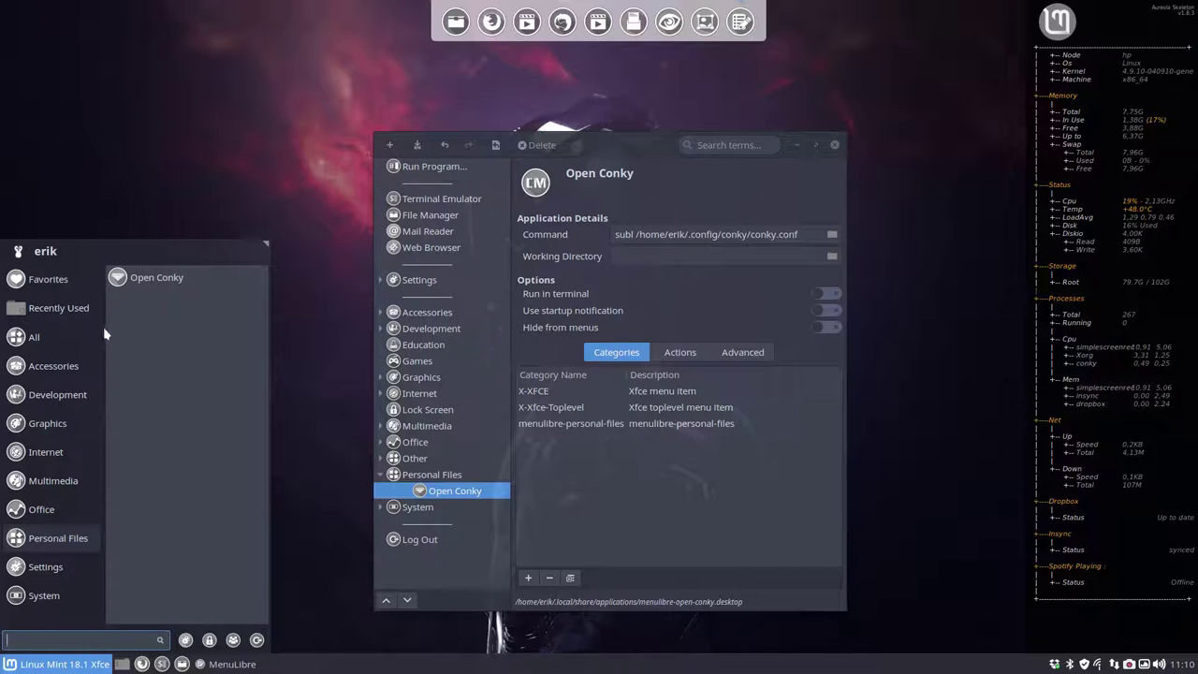
{"action": "left_click", "coordinate": [47, 279]}
{"action": "left_click", "coordinate": [412, 144]}
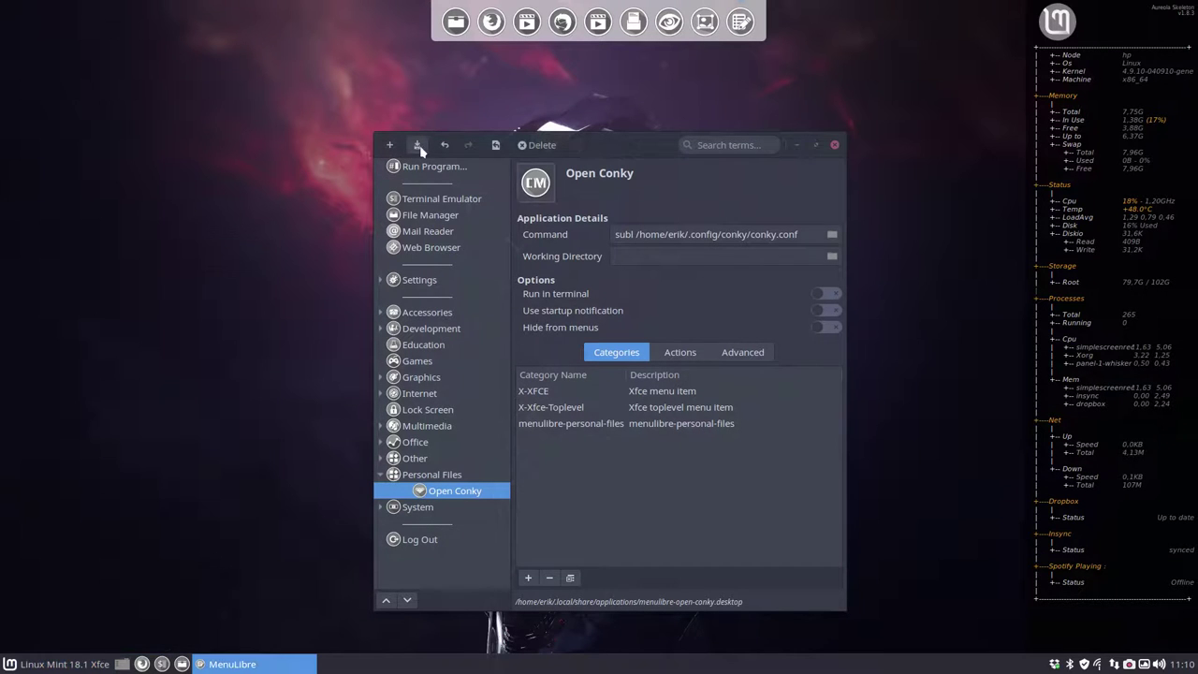
- Launch Open Conky from the Whisker menu's Personal Files category to open conky.conf
{"action": "left_click", "coordinate": [75, 664]}
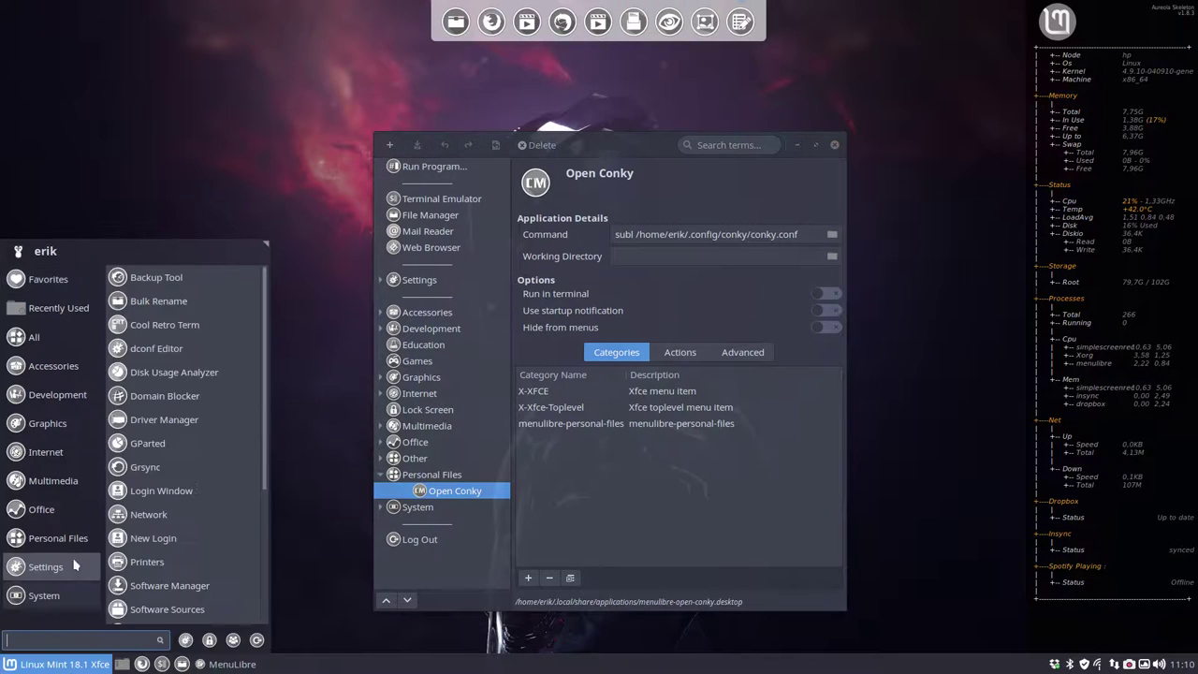
{"action": "mouse_move", "coordinate": [65, 538]}
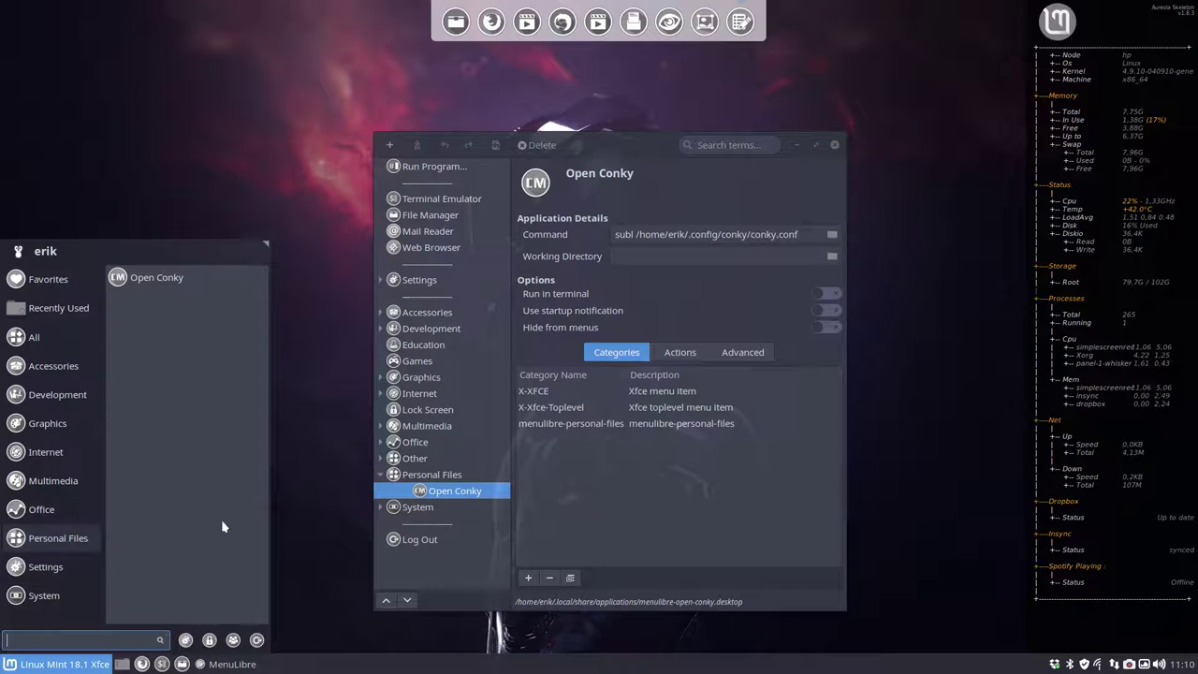
{"action": "left_click", "coordinate": [150, 281]}
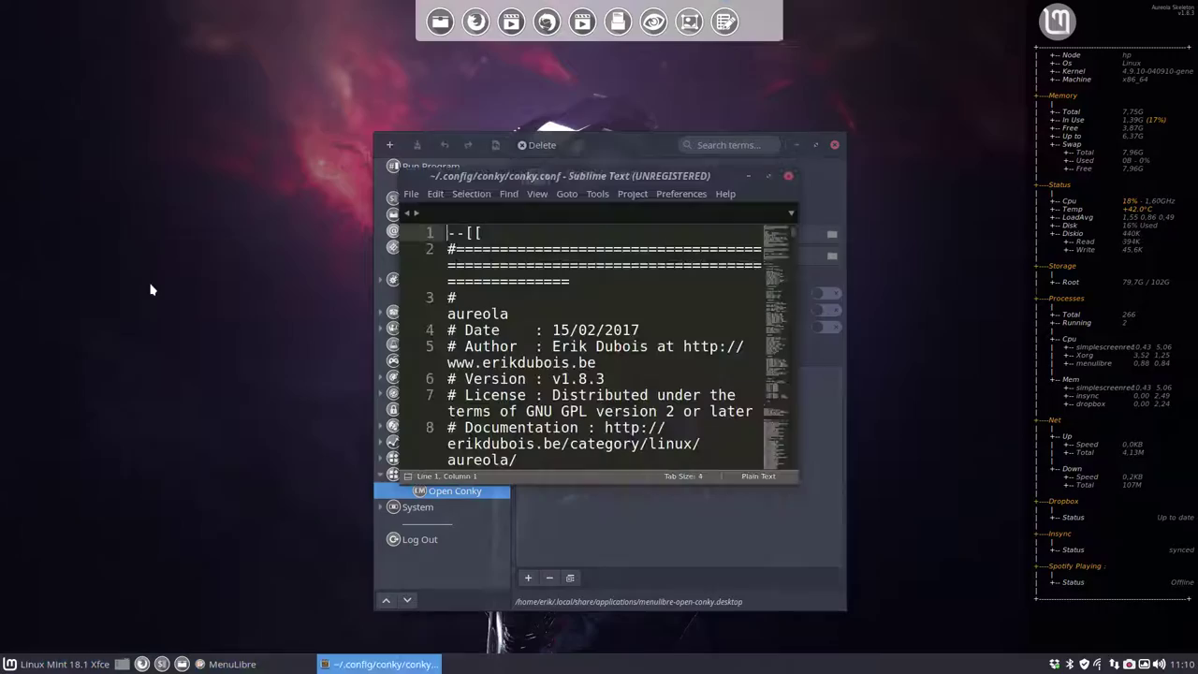
- Maximize the conky.conf editor and select 'linuxmint' in line 115's image path
{"action": "double_click", "coordinate": [618, 182]}
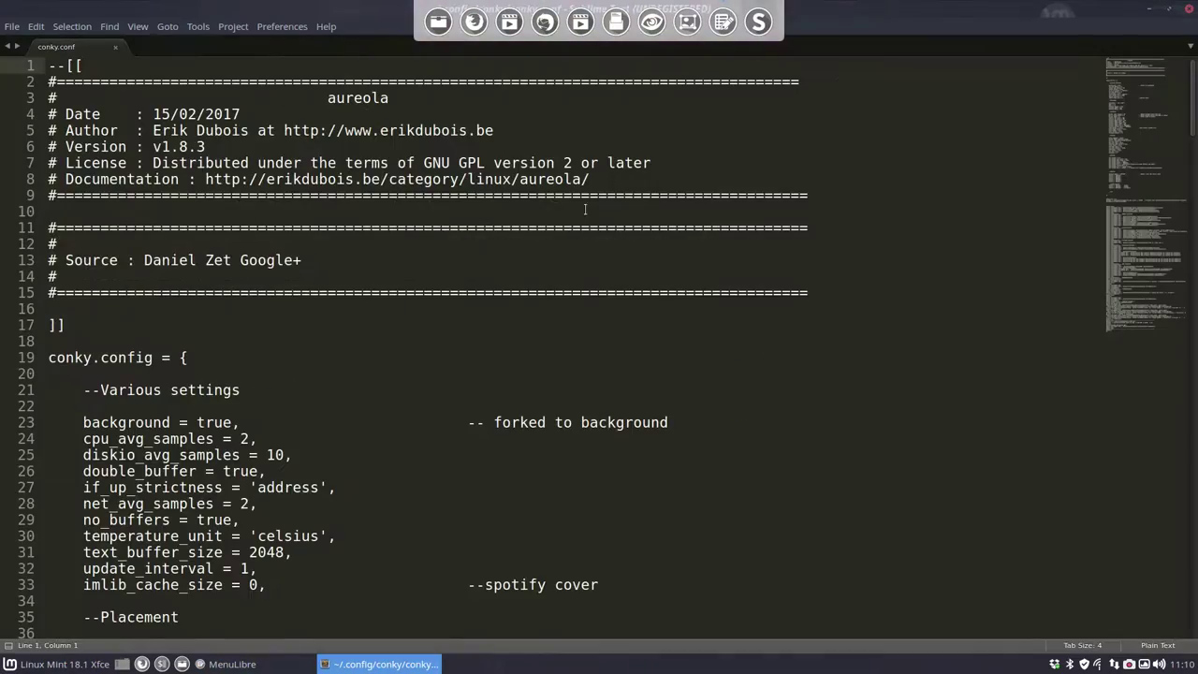
{"action": "scroll", "coordinate": [296, 359], "scroll_direction": "down", "scroll_amount": 20}
{"action": "scroll", "coordinate": [298, 360], "scroll_direction": "up", "scroll_amount": 20}
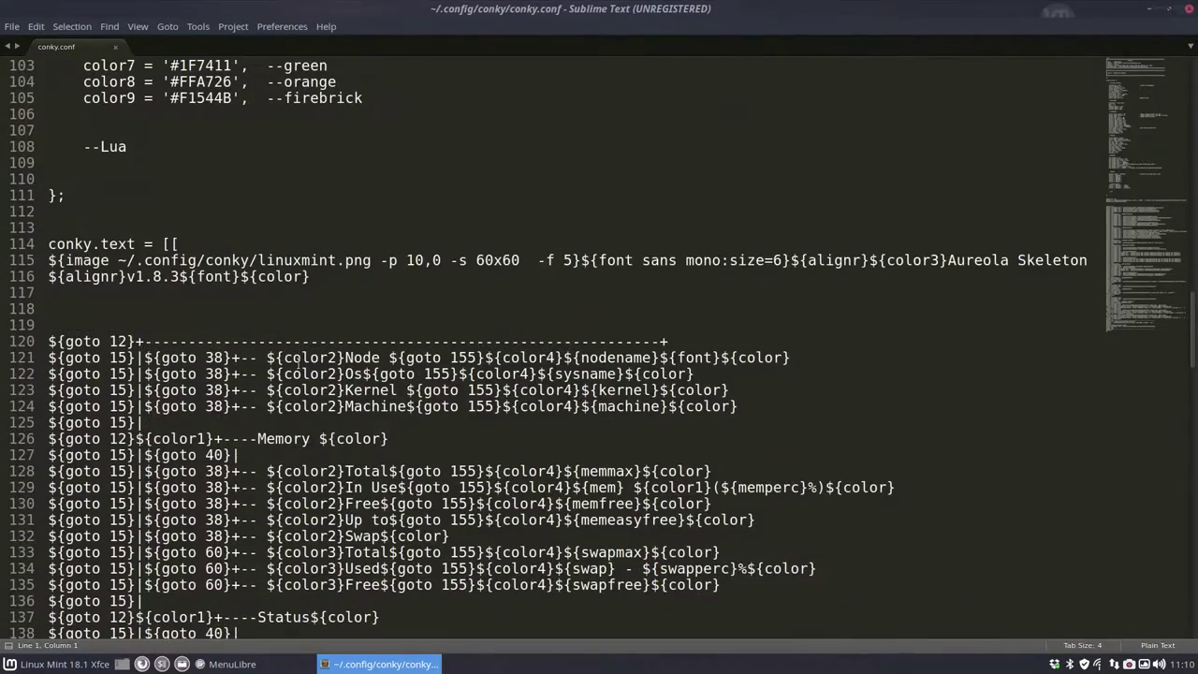
{"action": "left_click", "coordinate": [258, 256]}
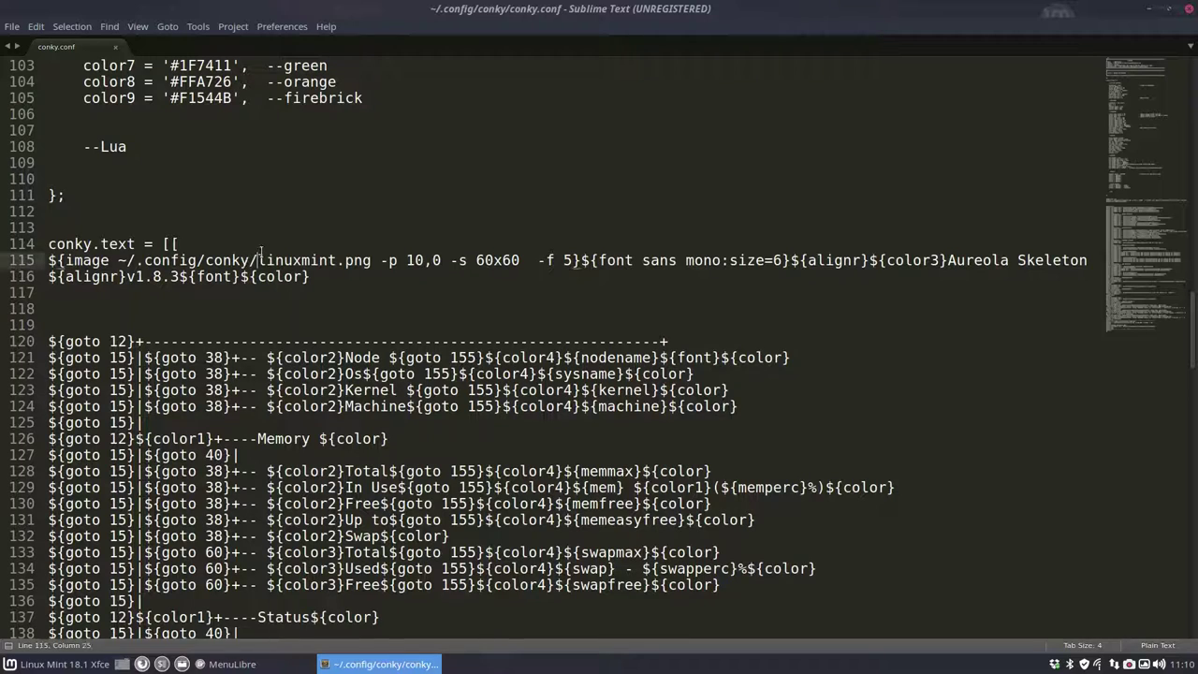
{"action": "left_click_drag", "start_coordinate": [259, 258], "coordinate": [336, 269]}
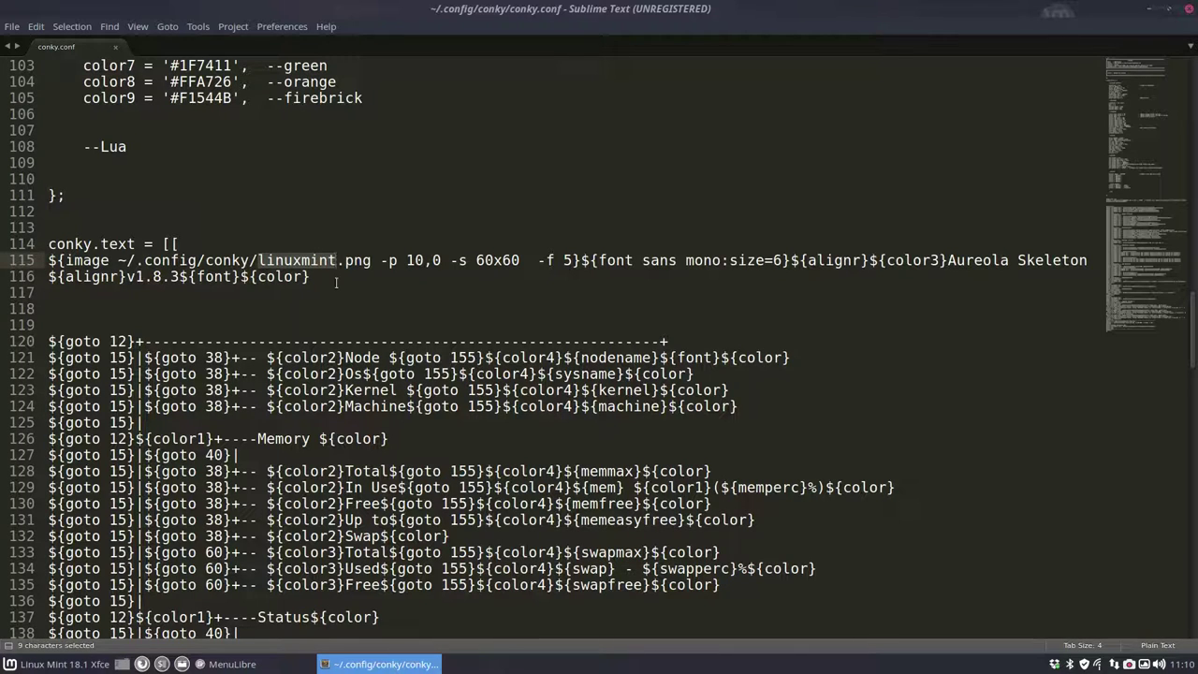
- Replace it with 'xfce', save conky.conf, and close Sublime Text
{"action": "type", "text": "xfce"}
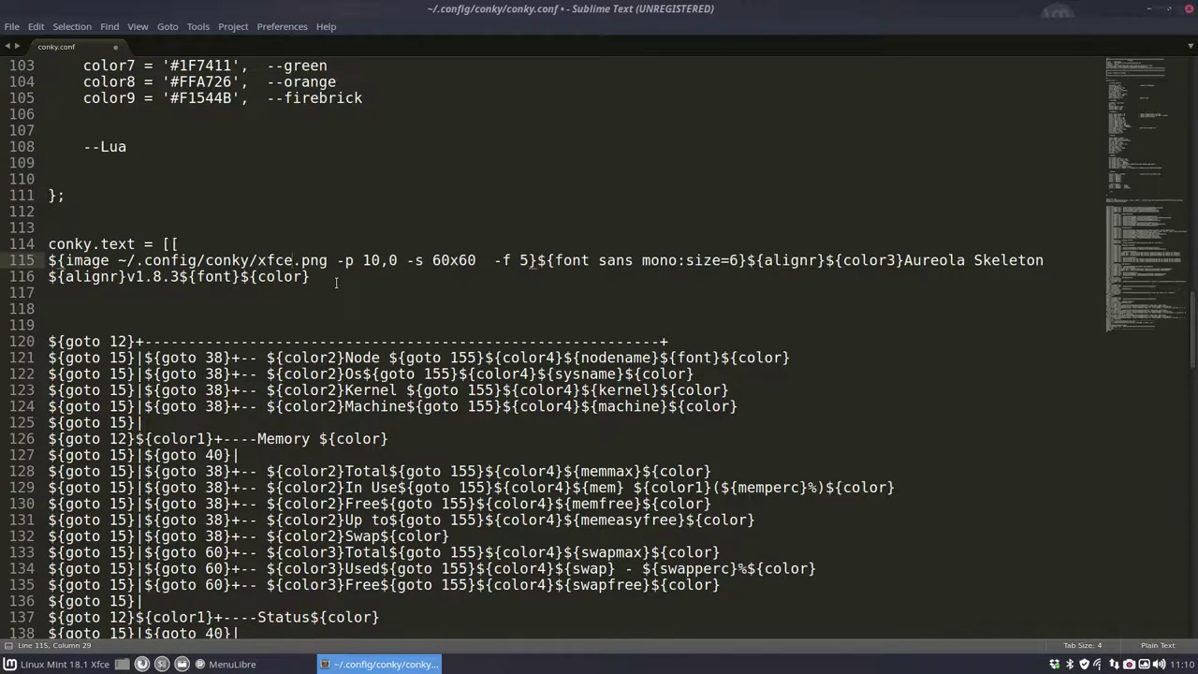
{"action": "key", "text": "ctrl+s"}
{"action": "left_click", "coordinate": [1184, 13]}
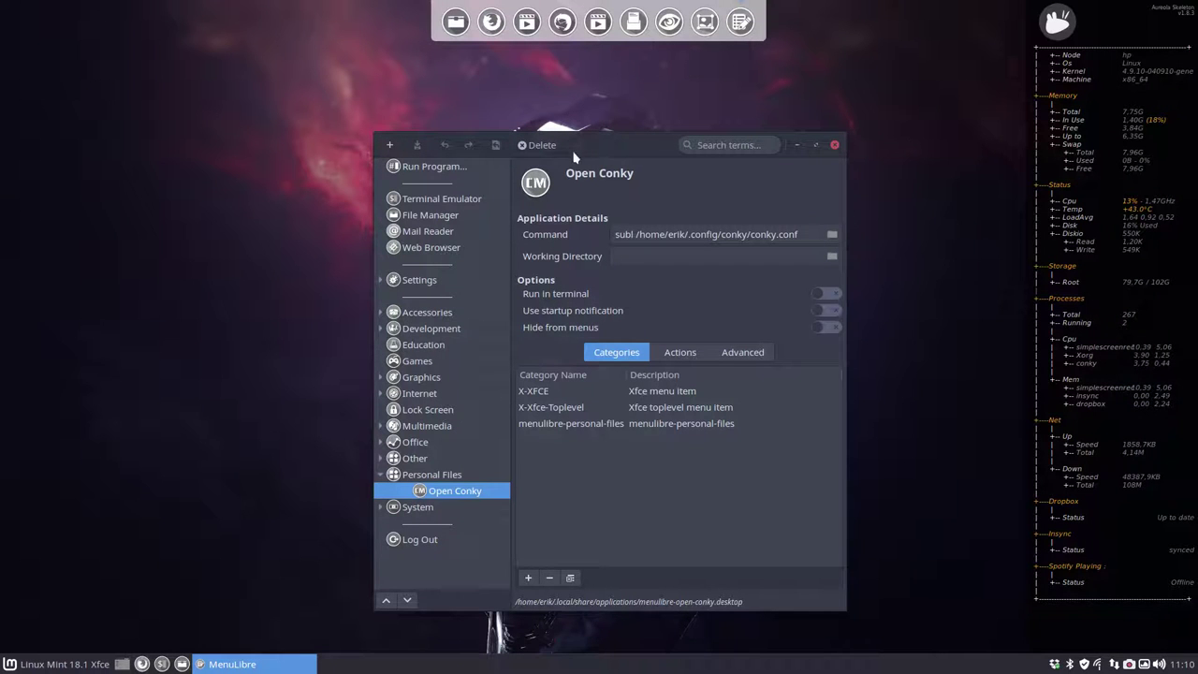
{"action": "left_click_drag", "start_coordinate": [573, 151], "coordinate": [563, 117]}
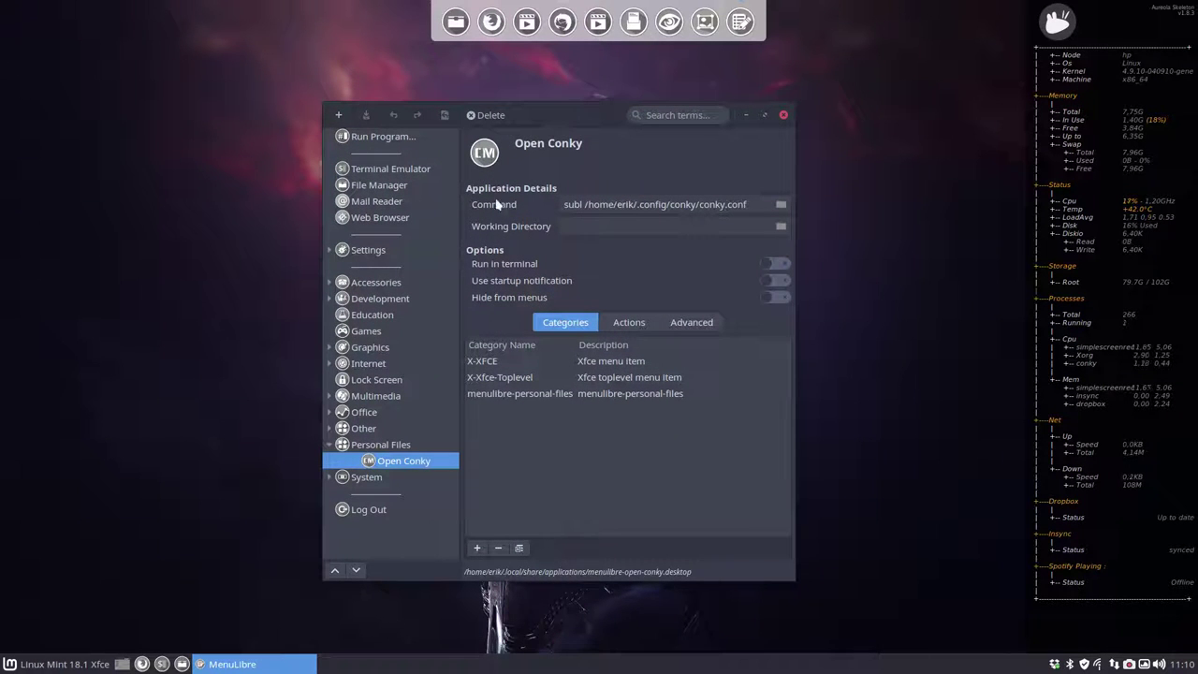
{"action": "left_click", "coordinate": [145, 460]}
{"action": "left_click_drag", "start_coordinate": [591, 117], "coordinate": [391, 77]}
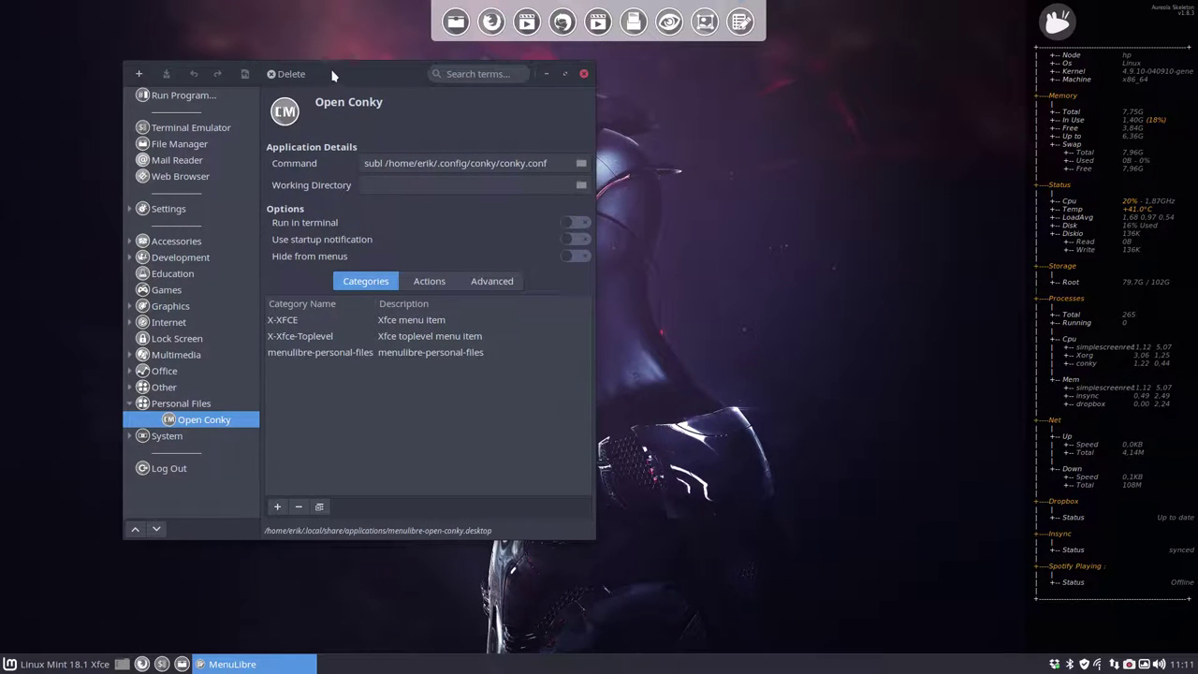
{"action": "left_click_drag", "start_coordinate": [331, 72], "coordinate": [499, 113]}
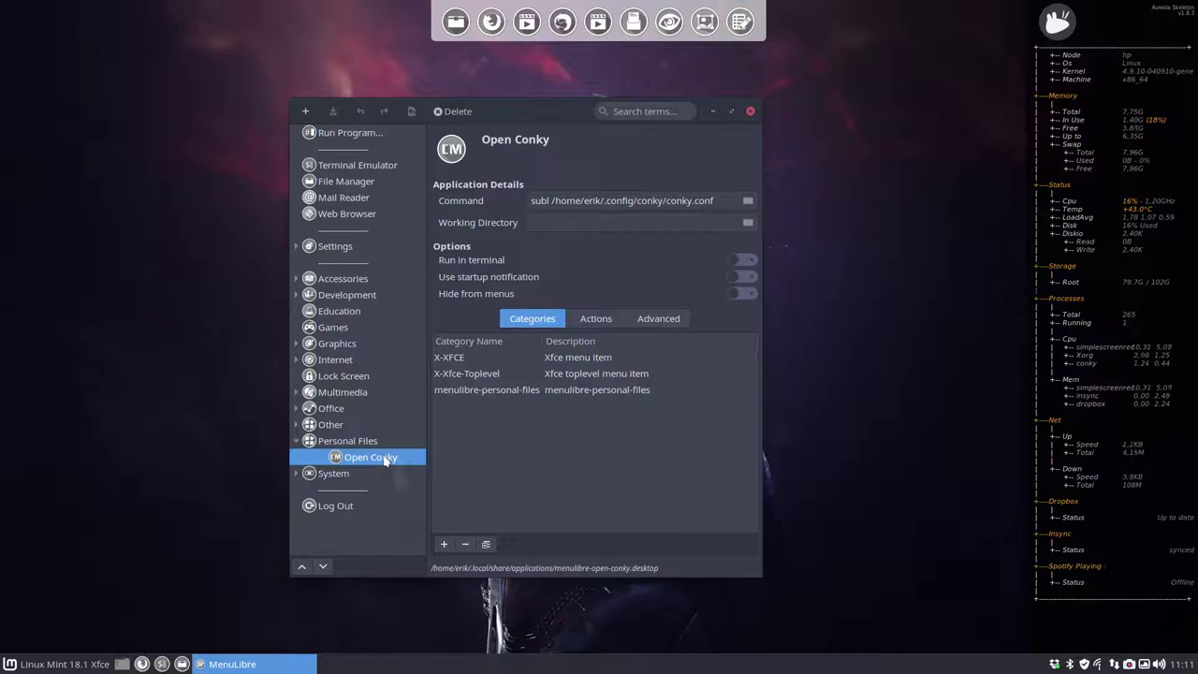
{"action": "left_click_drag", "start_coordinate": [385, 458], "coordinate": [311, 443]}
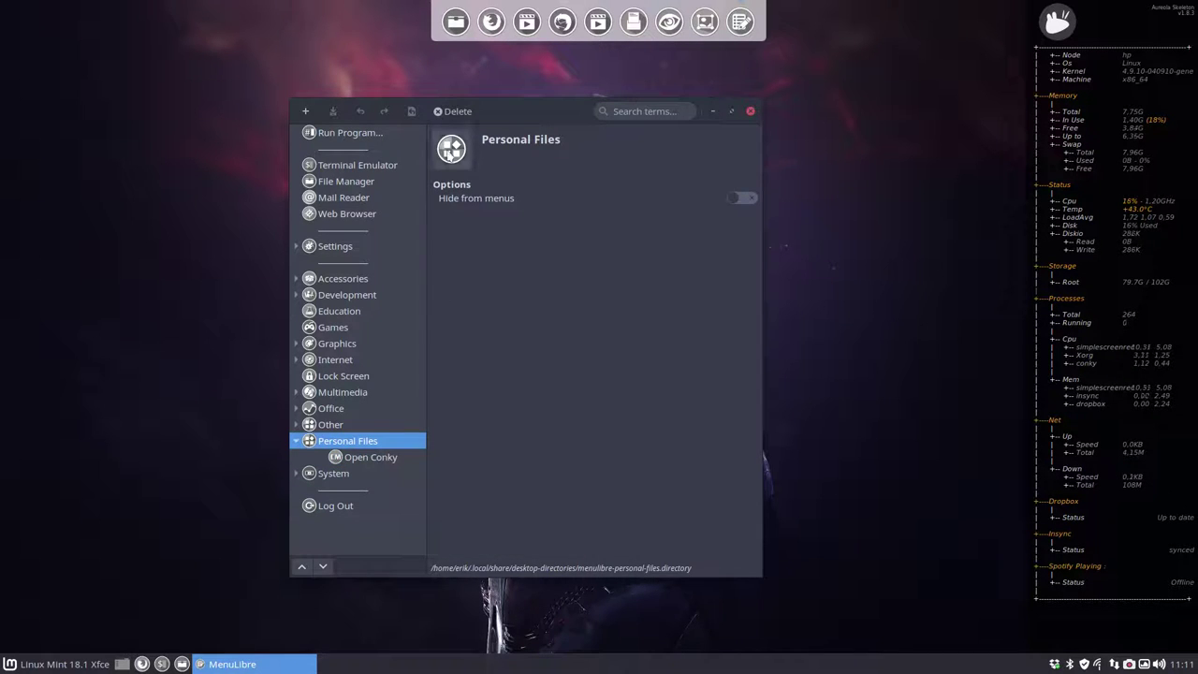
- Browse icons for the Personal Files directory and clear the 'conky' icon search
{"action": "left_click", "coordinate": [450, 153]}
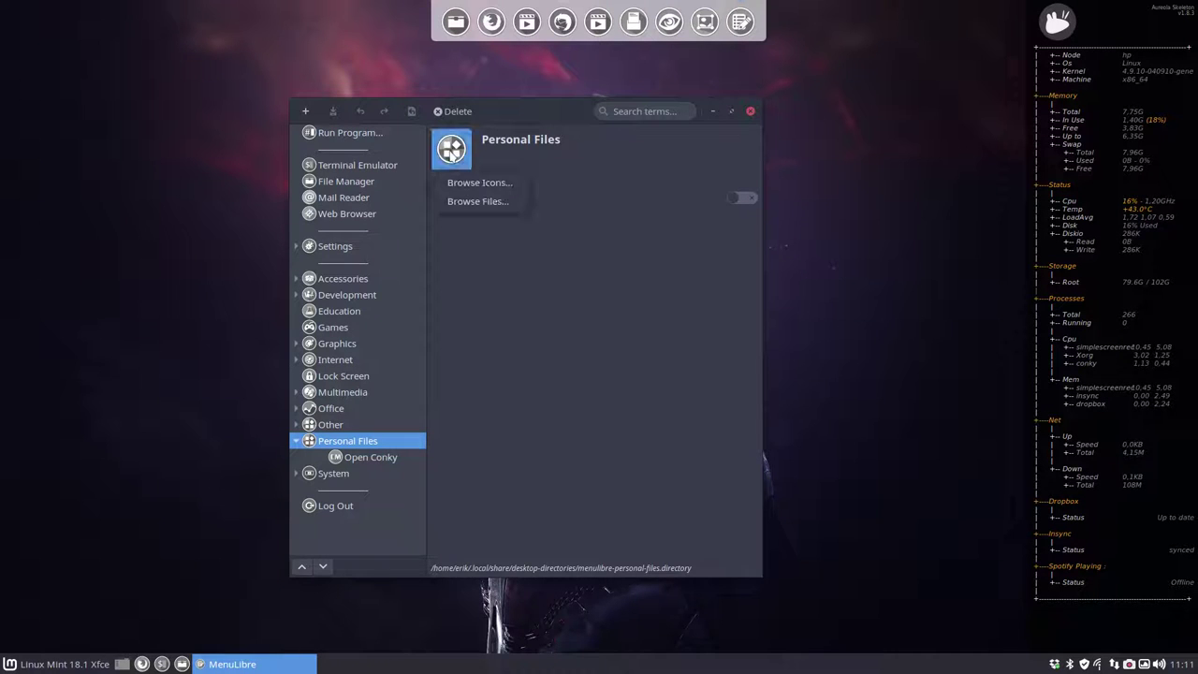
{"action": "left_click", "coordinate": [486, 183]}
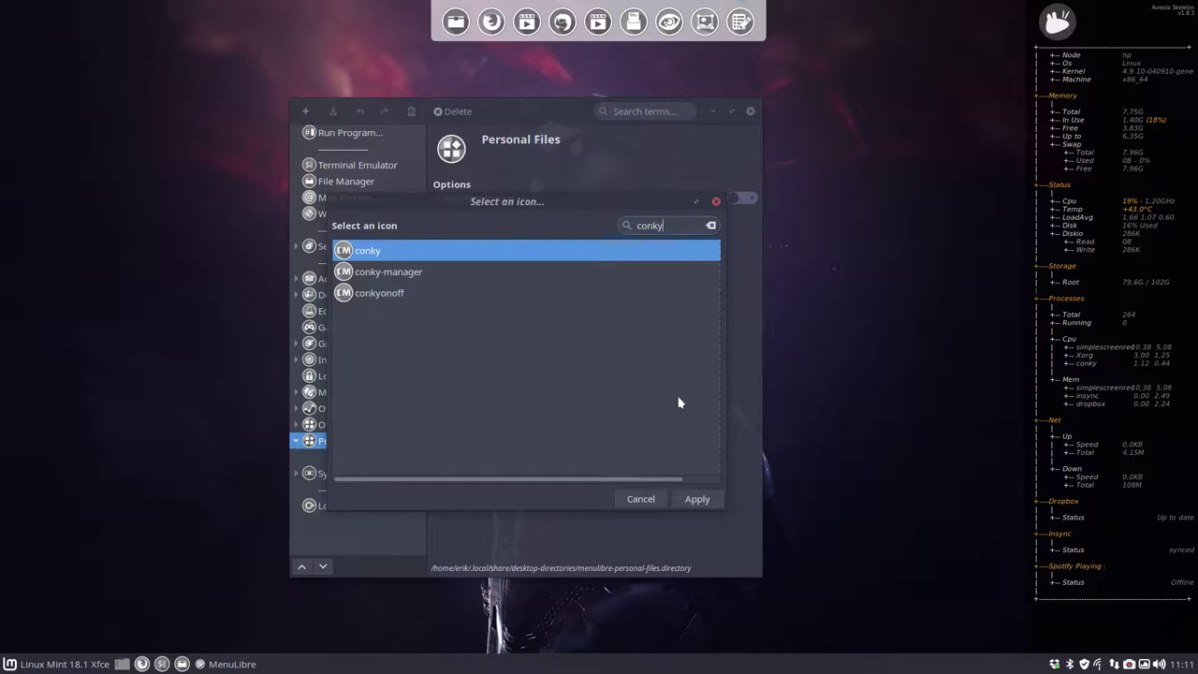
{"action": "left_click_drag", "start_coordinate": [668, 224], "coordinate": [617, 230]}
{"action": "type", "text": "categor"}
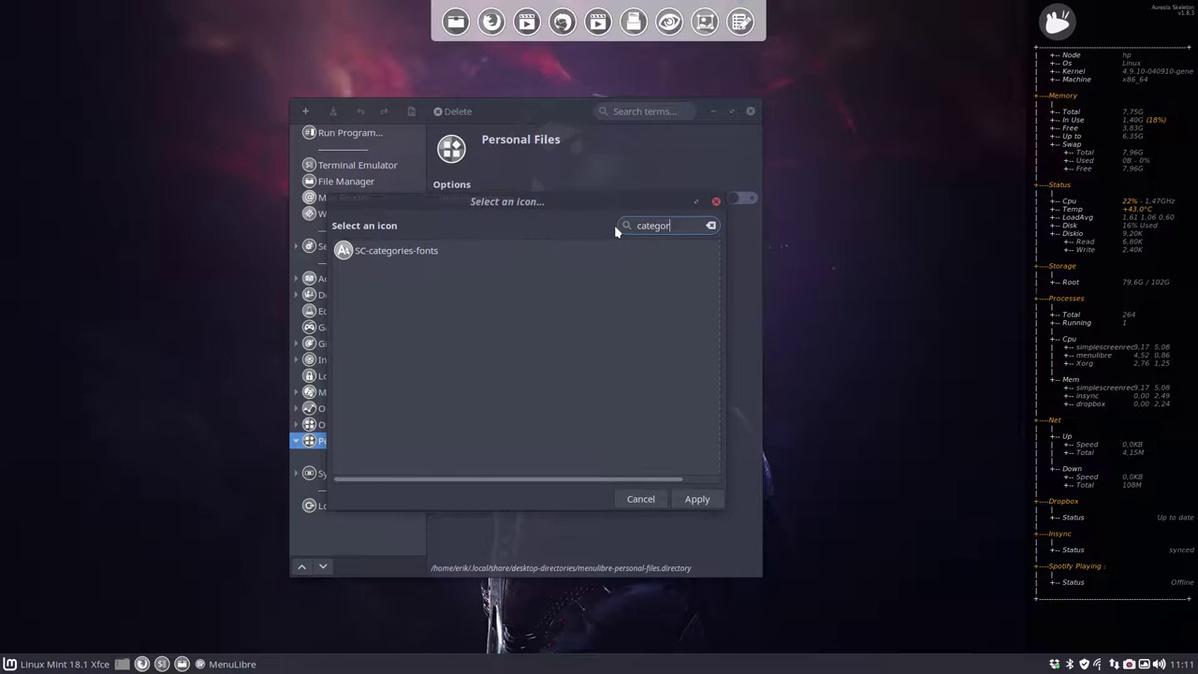
{"action": "key", "text": "BackSpace"}
{"action": "key", "text": "BackSpace"}
{"action": "key", "text": "BackSpace"}
{"action": "key", "text": "BackSpace"}
{"action": "key", "text": "BackSpace"}
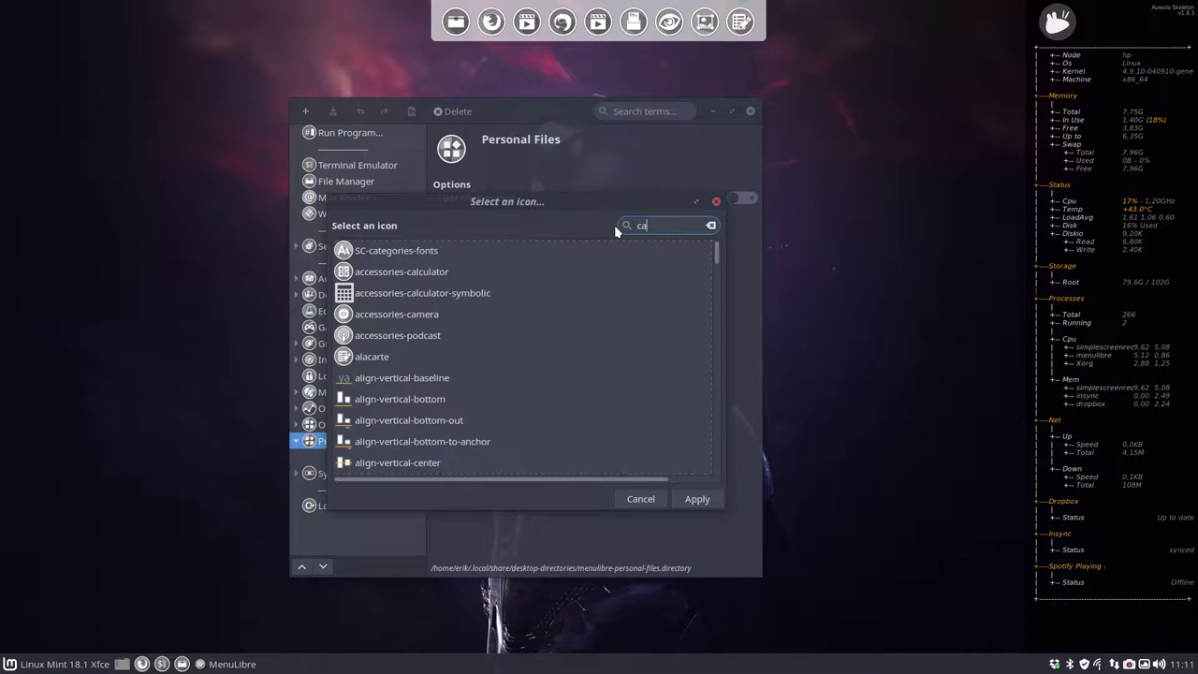
{"action": "key", "text": "BackSpace"}
{"action": "key", "text": "BackSpace"}
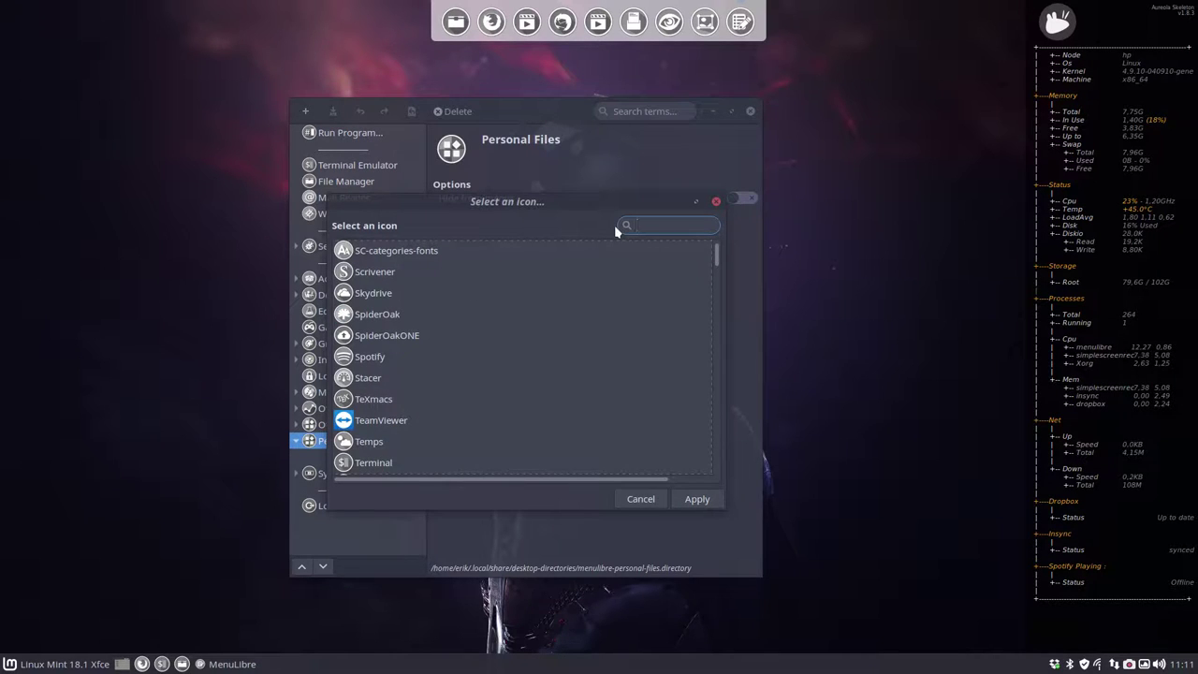
- Scroll through the full icon list, then cancel, keeping the original icon
{"action": "scroll", "coordinate": [411, 318], "scroll_direction": "up", "scroll_amount": 15}
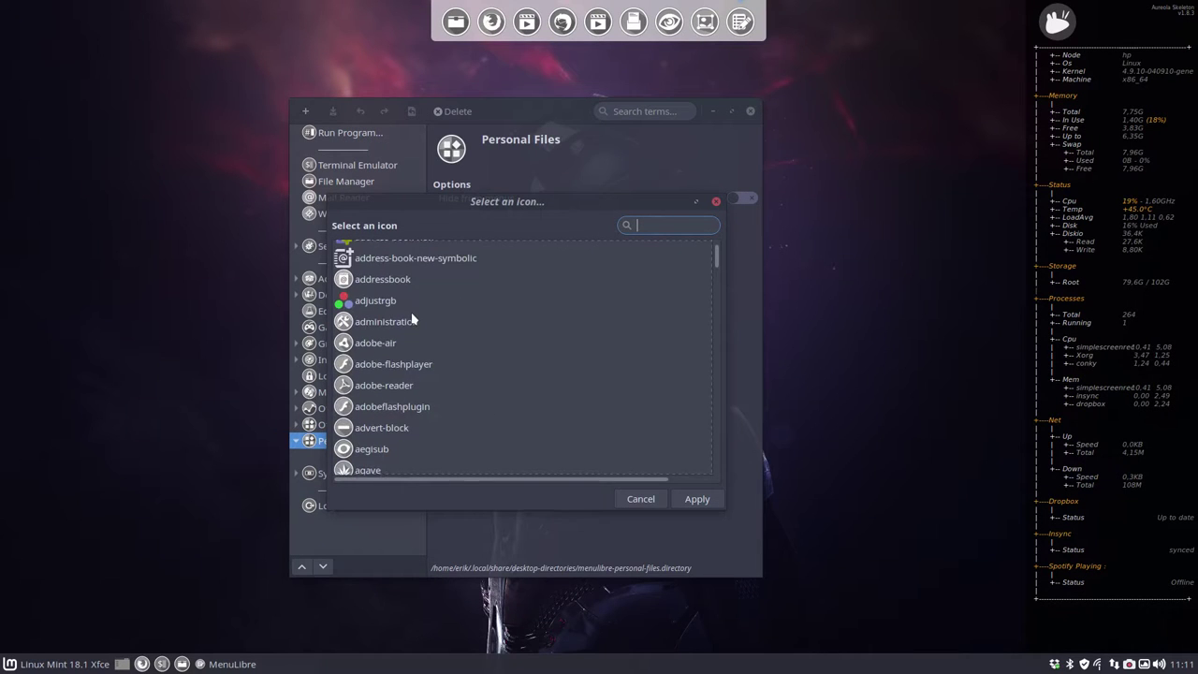
{"action": "scroll", "coordinate": [412, 320], "scroll_direction": "down", "scroll_amount": 5}
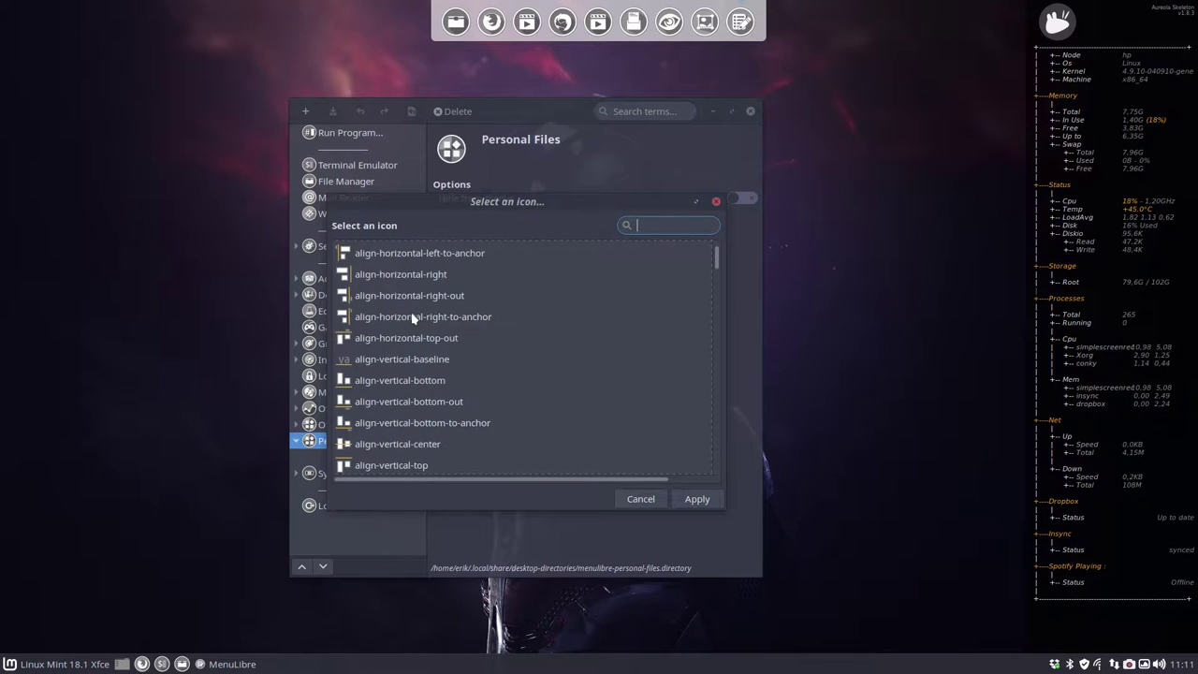
{"action": "scroll", "coordinate": [411, 319], "scroll_direction": "down", "scroll_amount": 8}
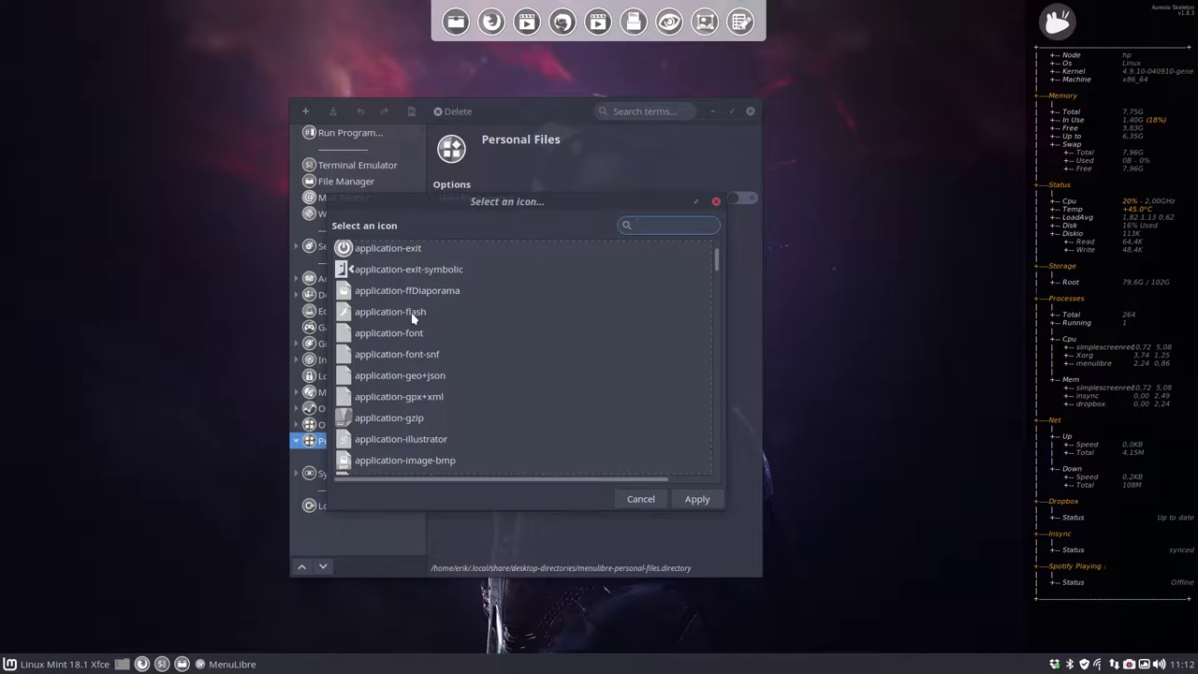
{"action": "scroll", "coordinate": [411, 311], "scroll_direction": "down", "scroll_amount": 10}
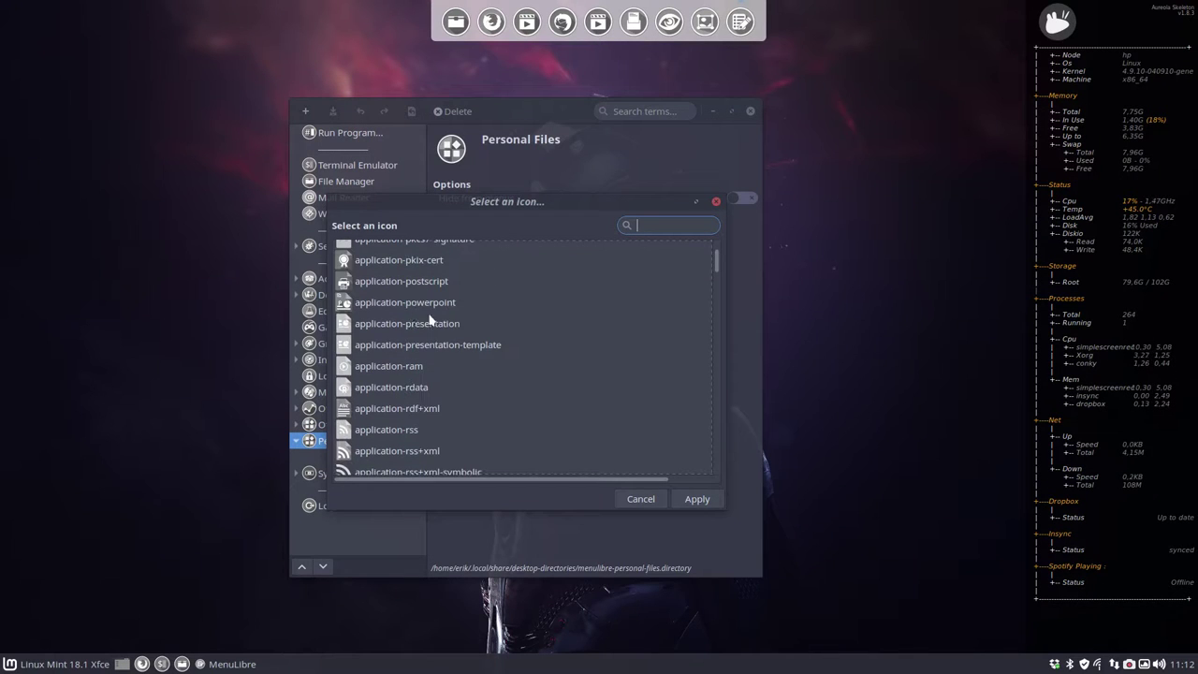
{"action": "left_click_drag", "start_coordinate": [716, 259], "coordinate": [721, 303]}
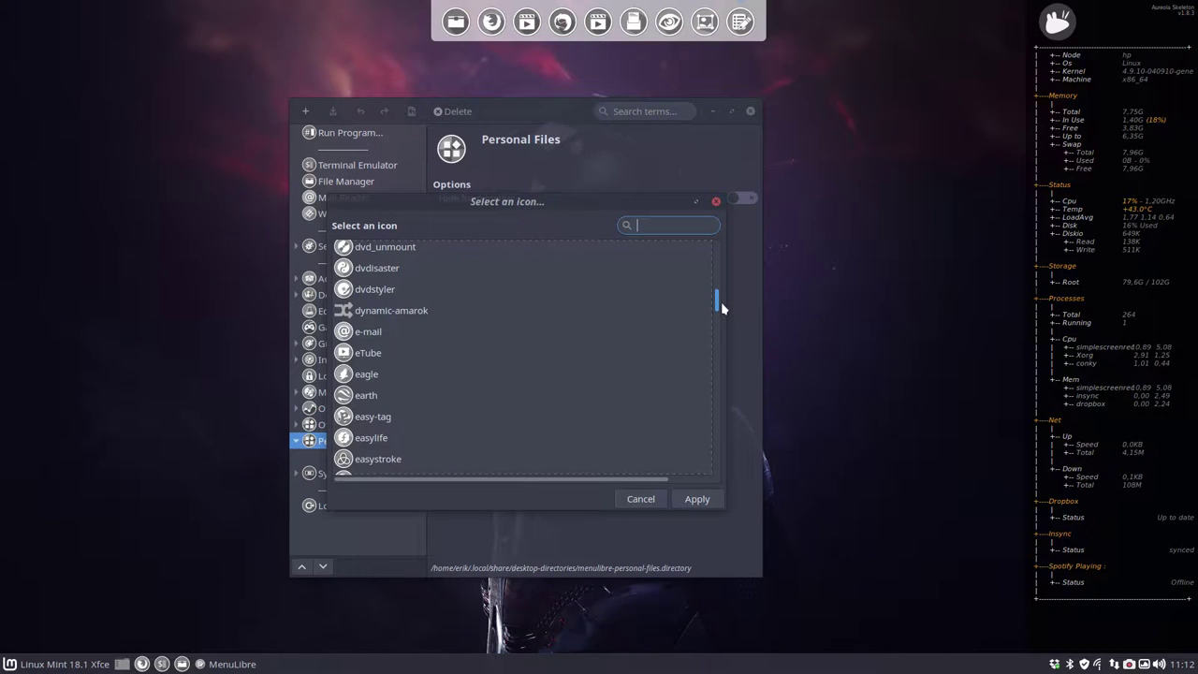
{"action": "left_click_drag", "start_coordinate": [720, 301], "coordinate": [717, 468]}
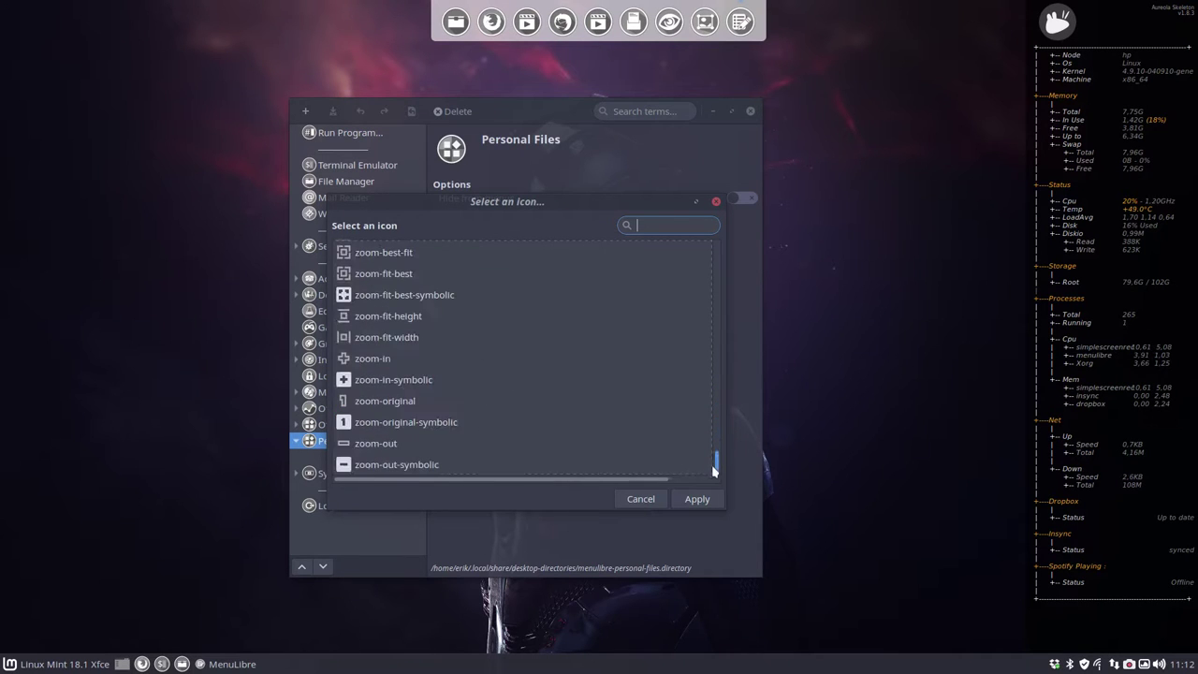
{"action": "left_click", "coordinate": [642, 500]}
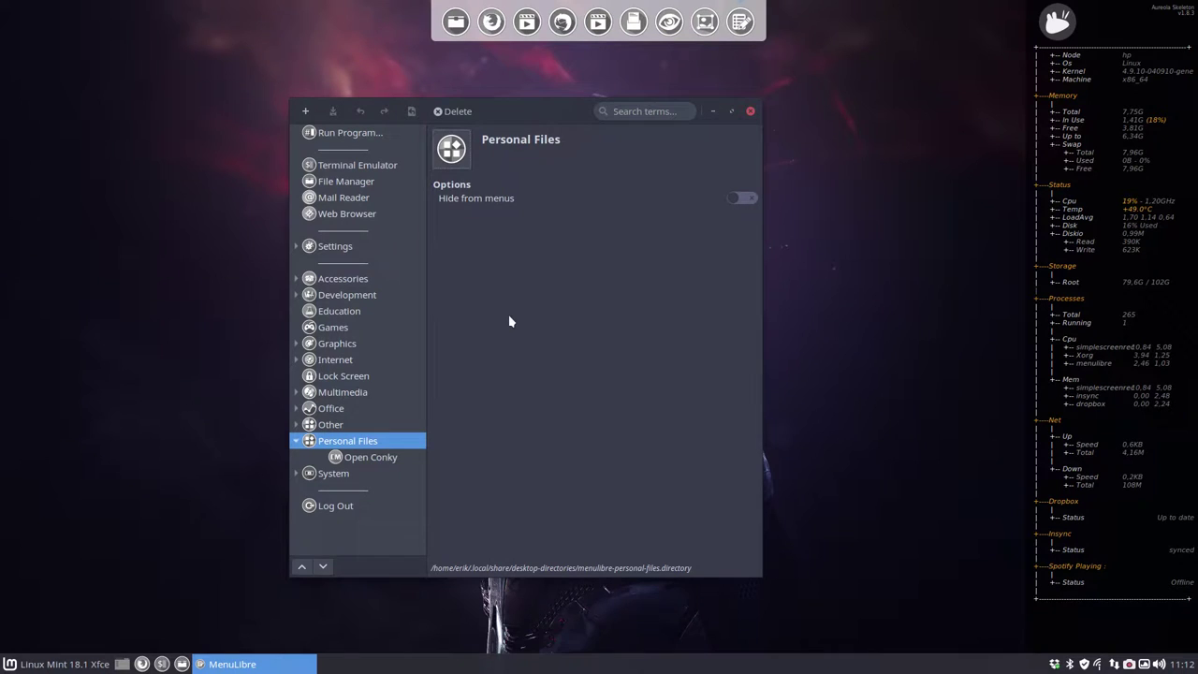
- Collapse Personal Files, verify Open Conky in the Whisker menu, then open the tray indicator's context menu
{"action": "left_click", "coordinate": [296, 441]}
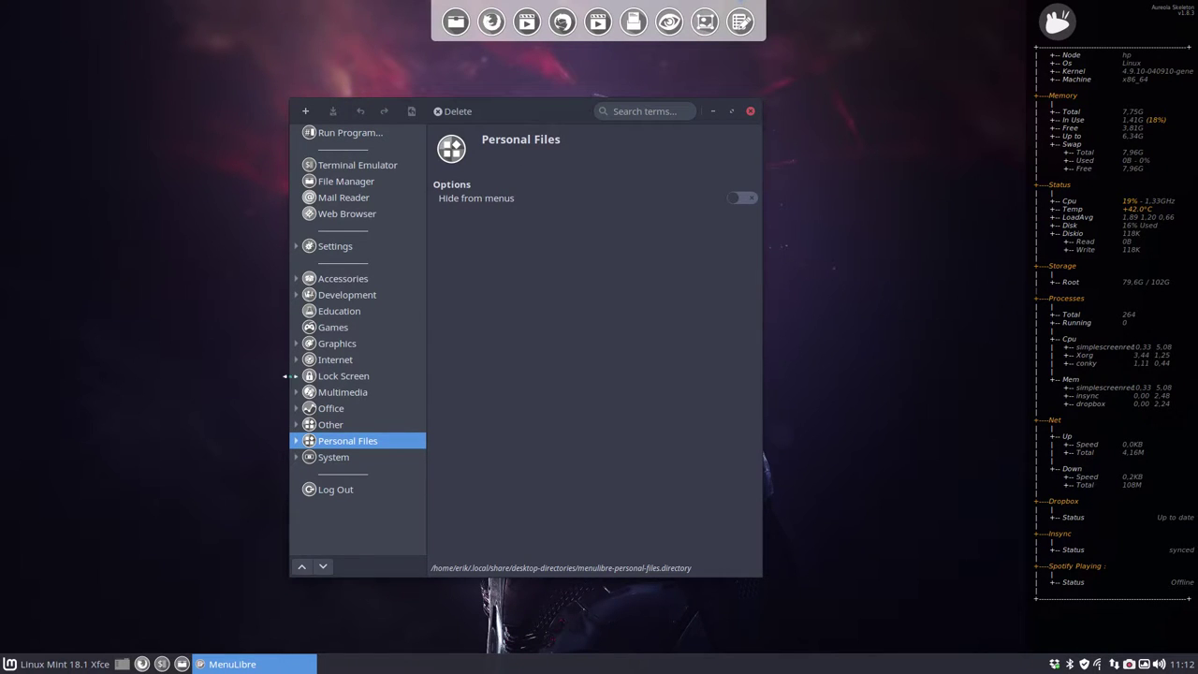
{"action": "left_click", "coordinate": [56, 663]}
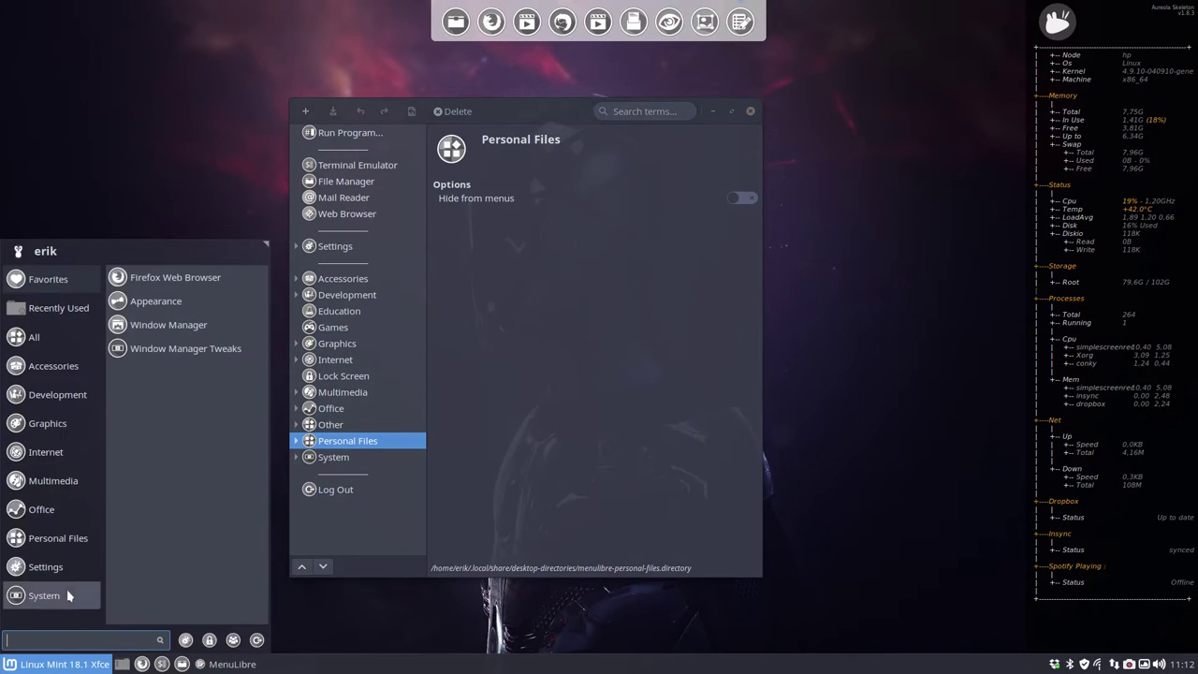
{"action": "left_click", "coordinate": [84, 542]}
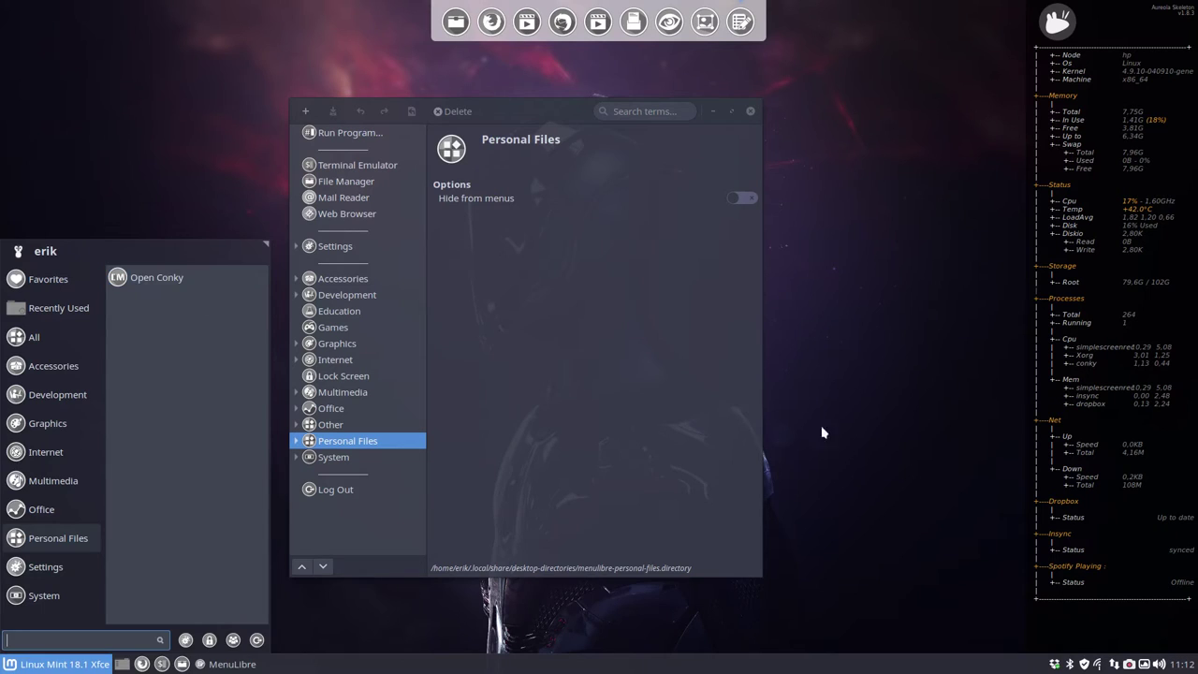
{"action": "left_click", "coordinate": [861, 466]}
{"action": "right_click", "coordinate": [1129, 663]}
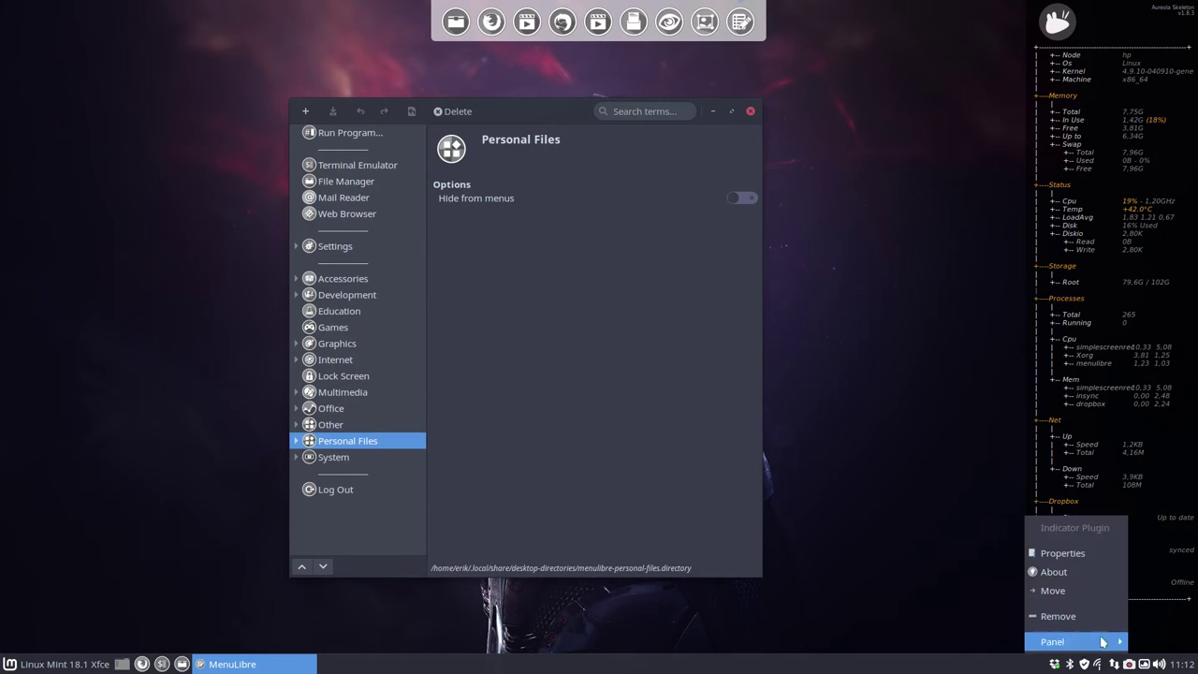